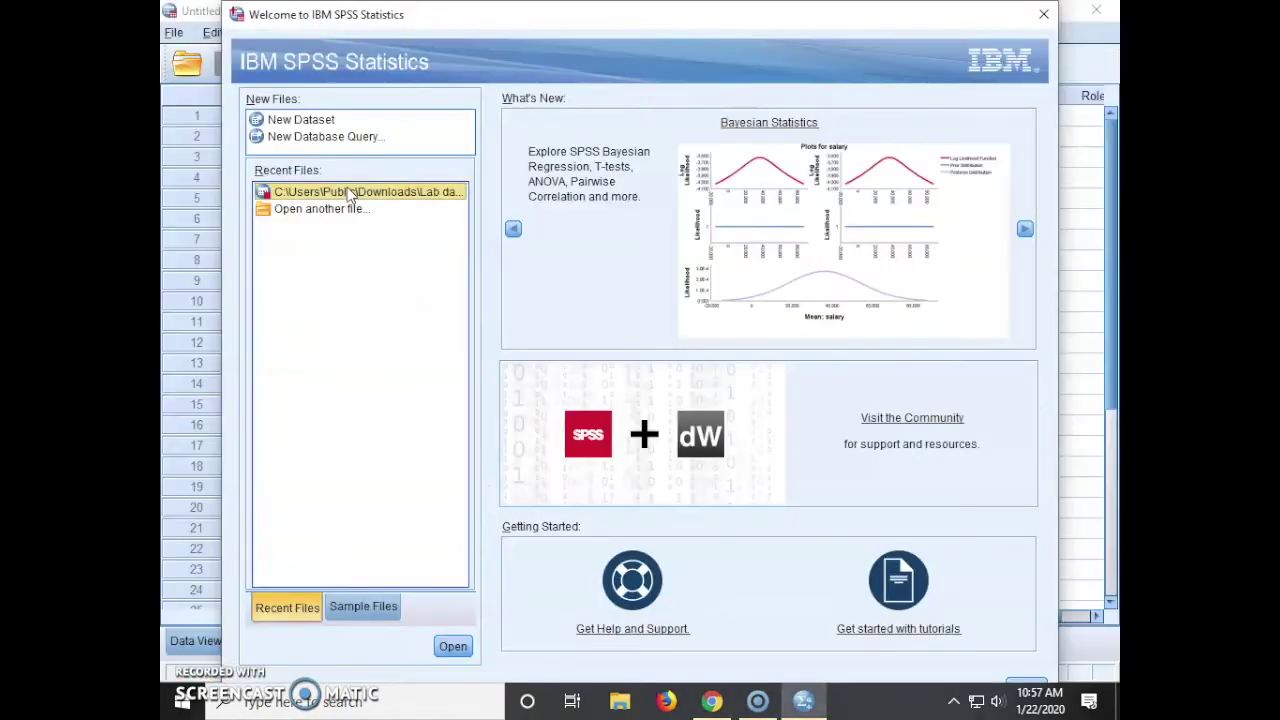
Create a new empty dataset (Untitled2) from the Welcome dialog.
{"action": "double_click", "coordinate": [354, 118]}
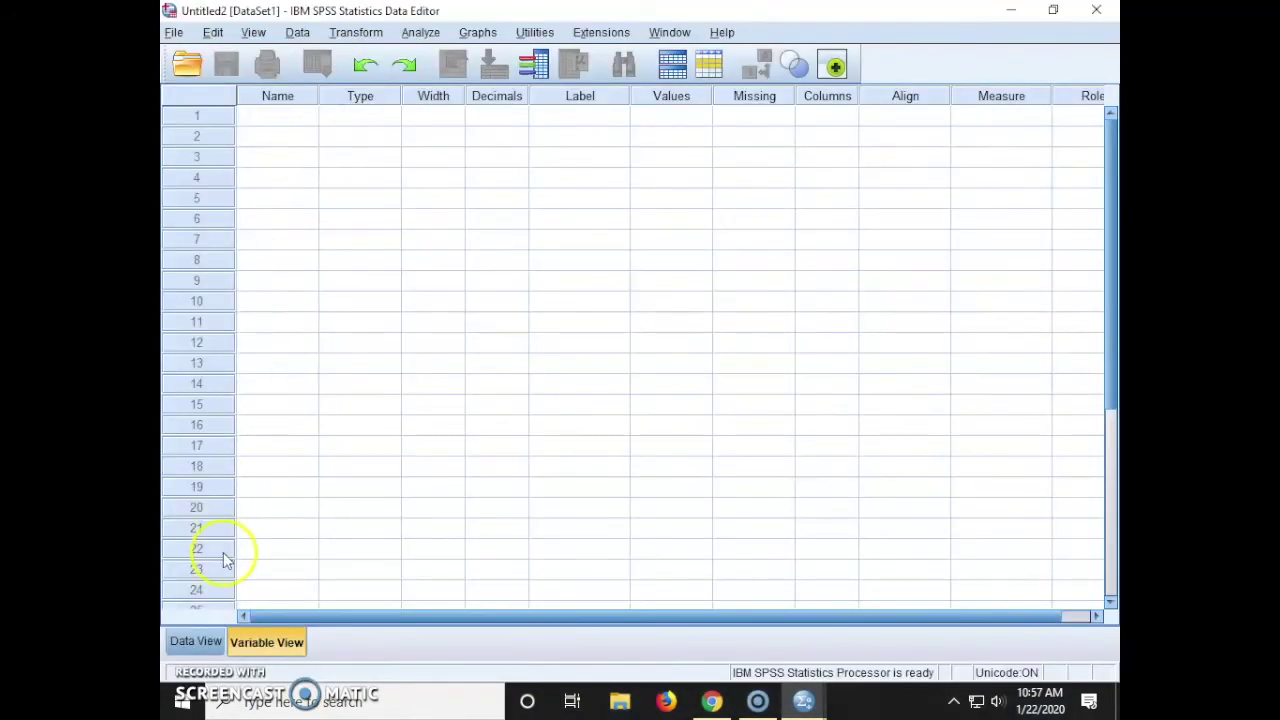
{"action": "left_click", "coordinate": [209, 643]}
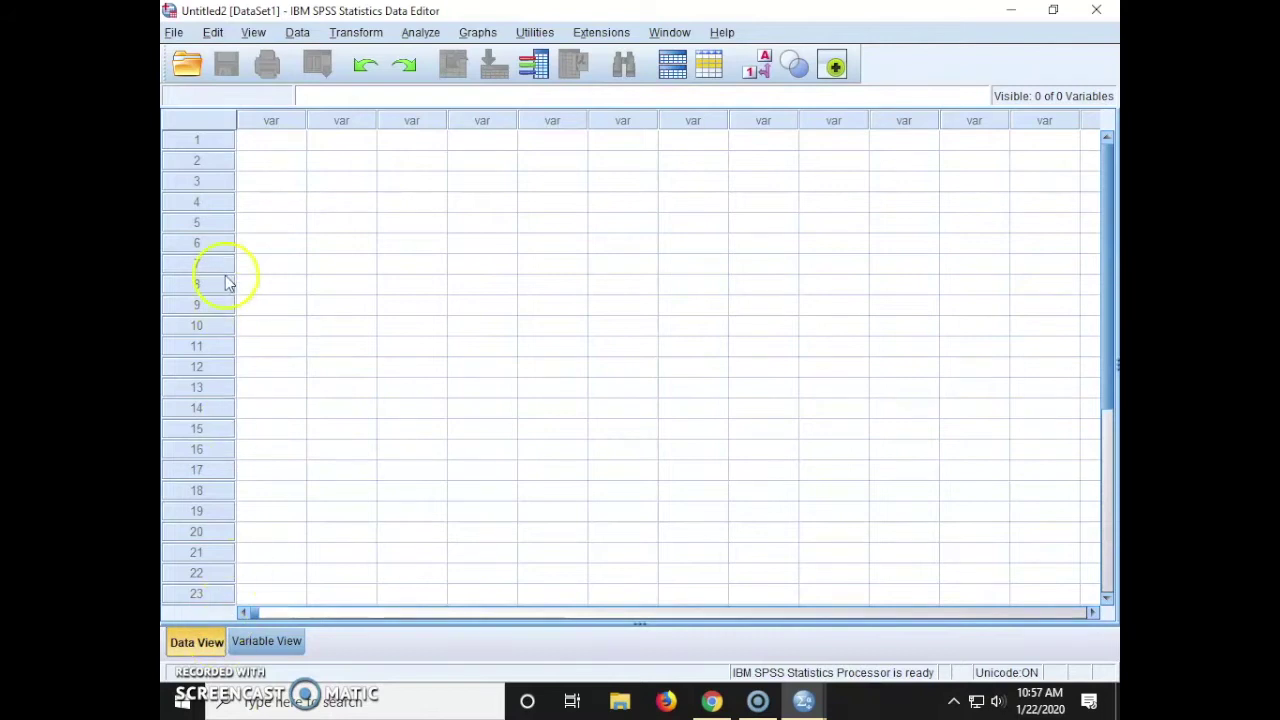
{"action": "left_click", "coordinate": [197, 140]}
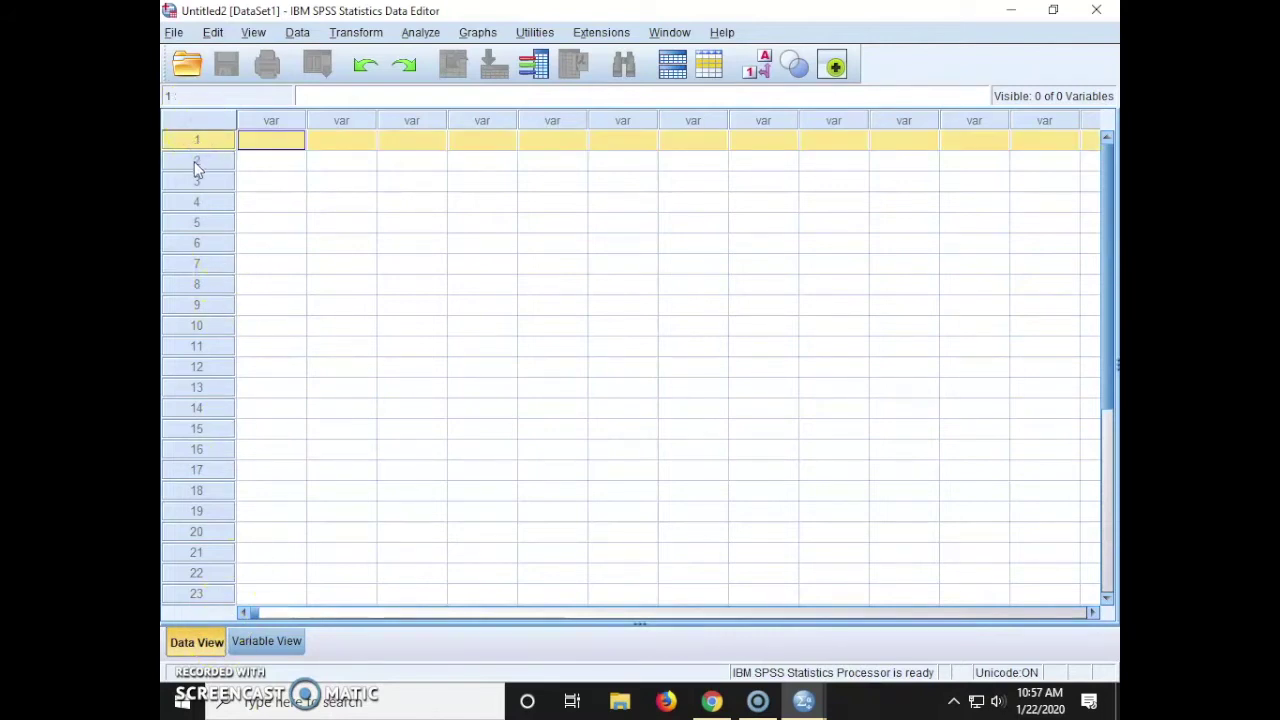
{"action": "left_click", "coordinate": [197, 161]}
{"action": "left_click", "coordinate": [199, 182]}
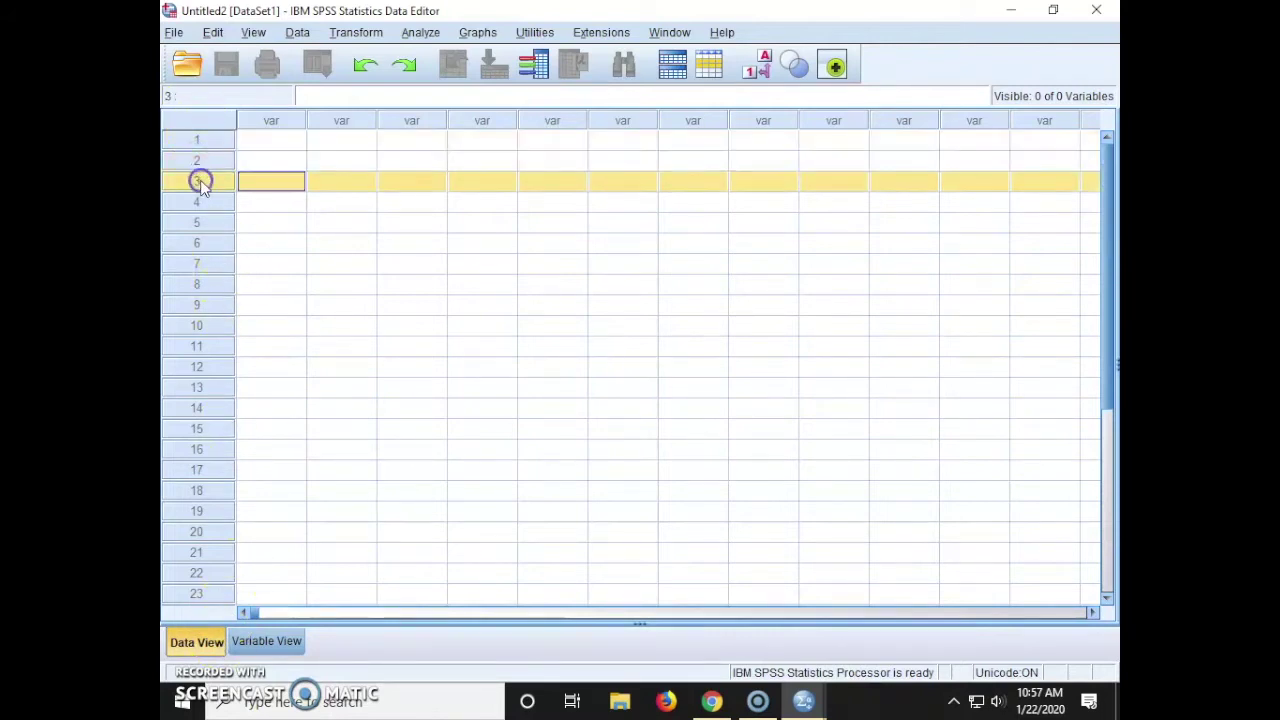
{"action": "left_click", "coordinate": [202, 201]}
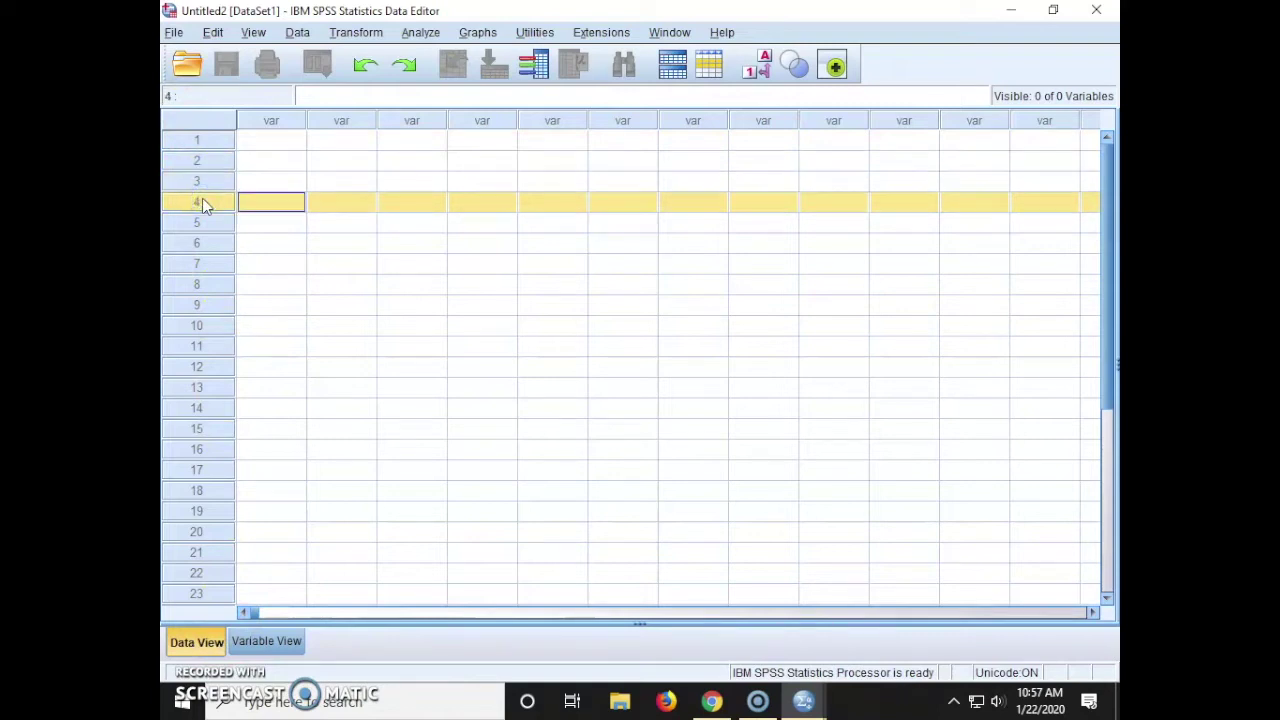
{"action": "left_click", "coordinate": [272, 120]}
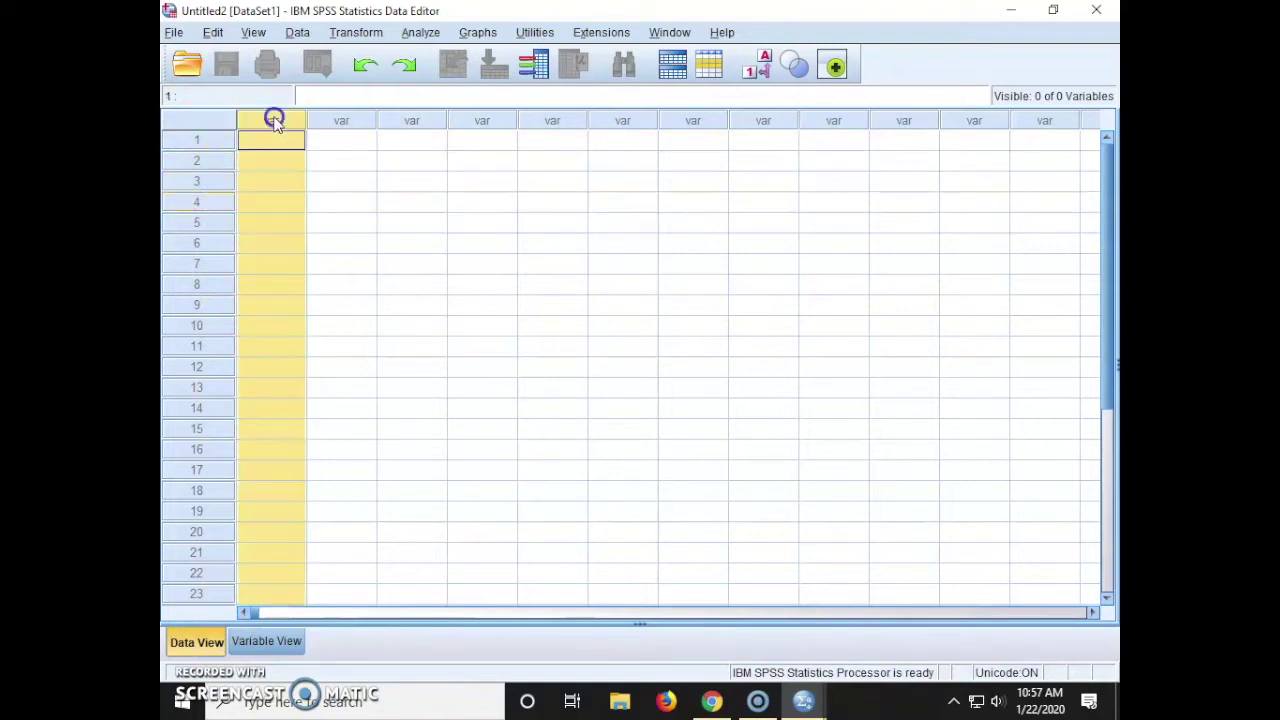
{"action": "left_click", "coordinate": [343, 120]}
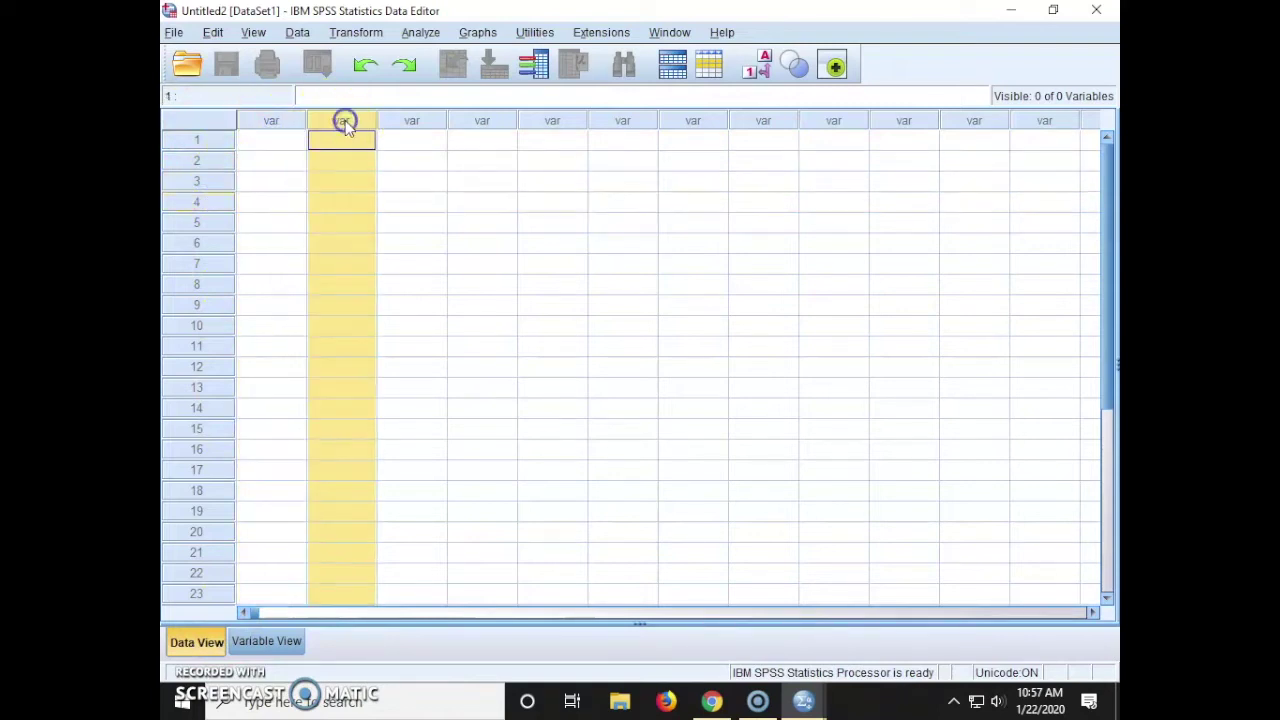
{"action": "left_click", "coordinate": [413, 120]}
{"action": "left_click", "coordinate": [481, 121]}
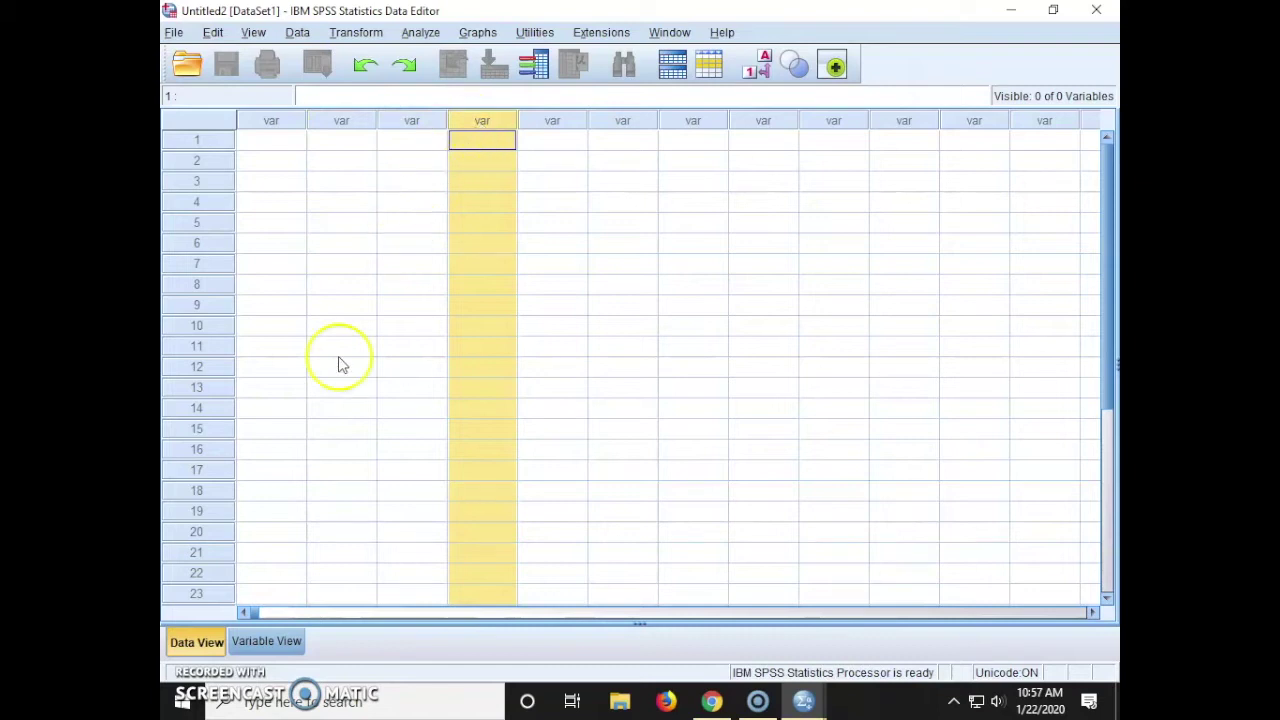
Name the first variable s1 in Variable View.
{"action": "left_click", "coordinate": [275, 641]}
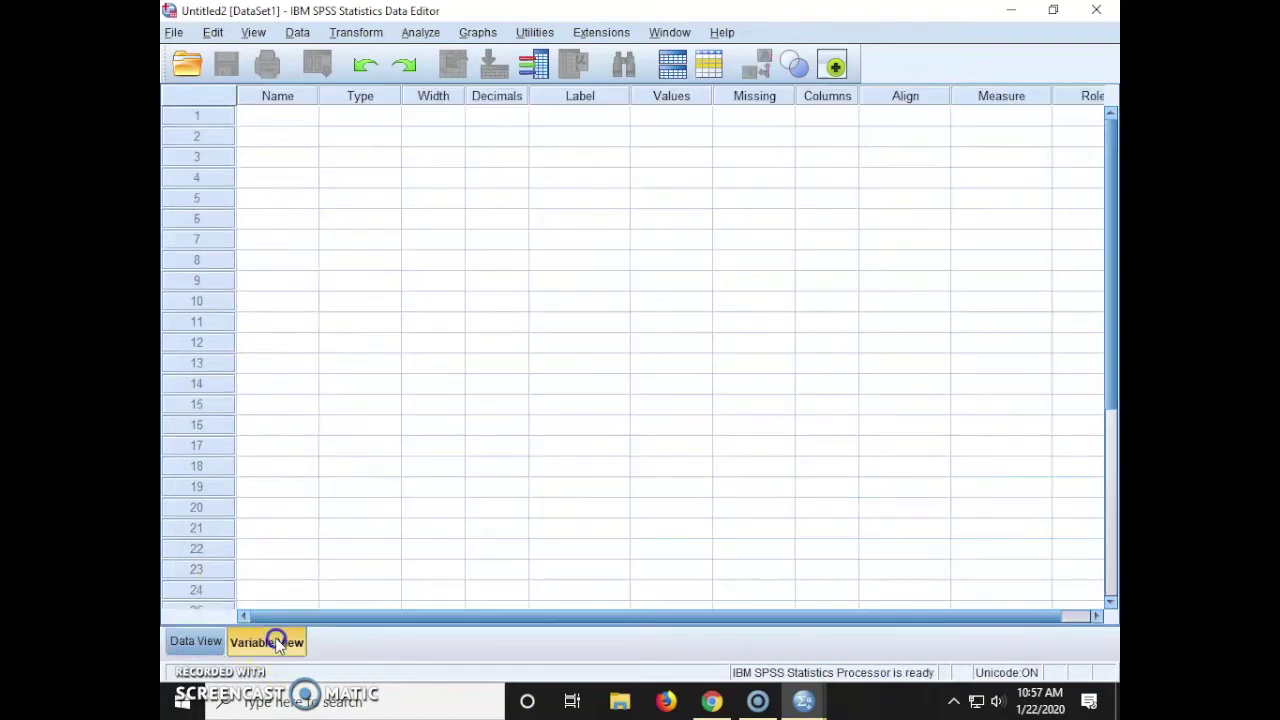
{"action": "left_click", "coordinate": [196, 117]}
{"action": "left_click", "coordinate": [208, 140]}
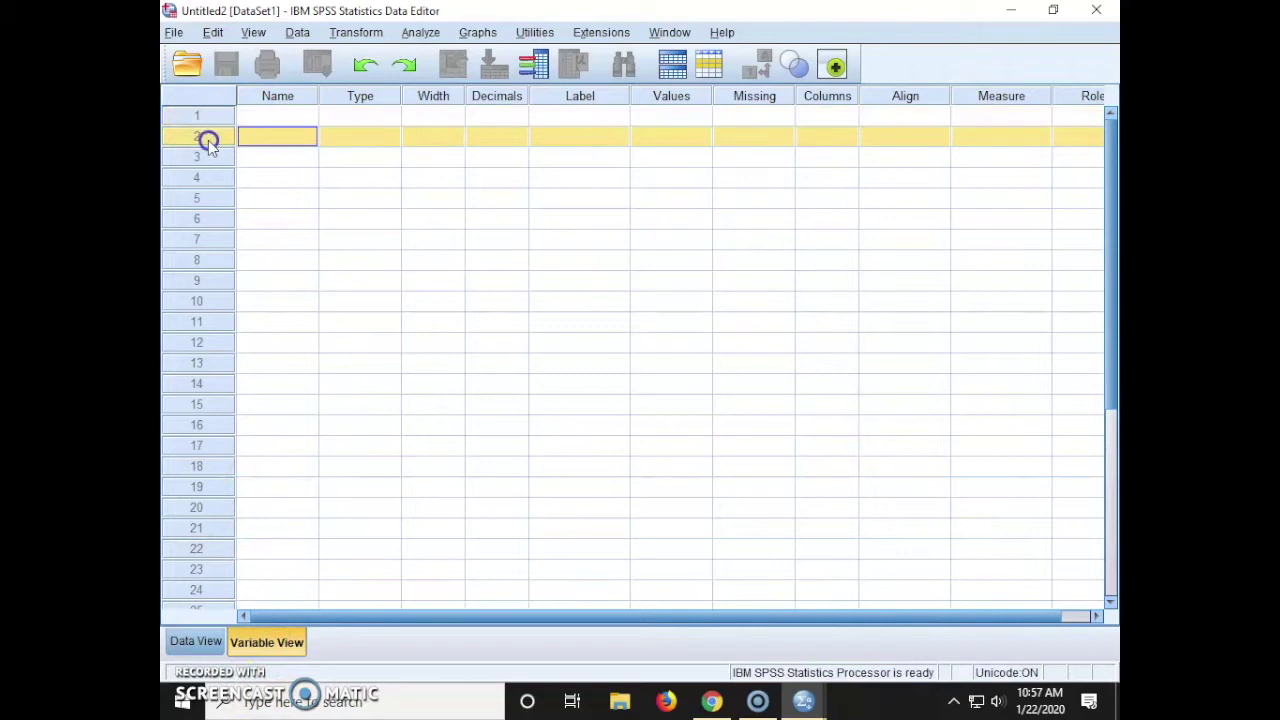
{"action": "left_click", "coordinate": [211, 155]}
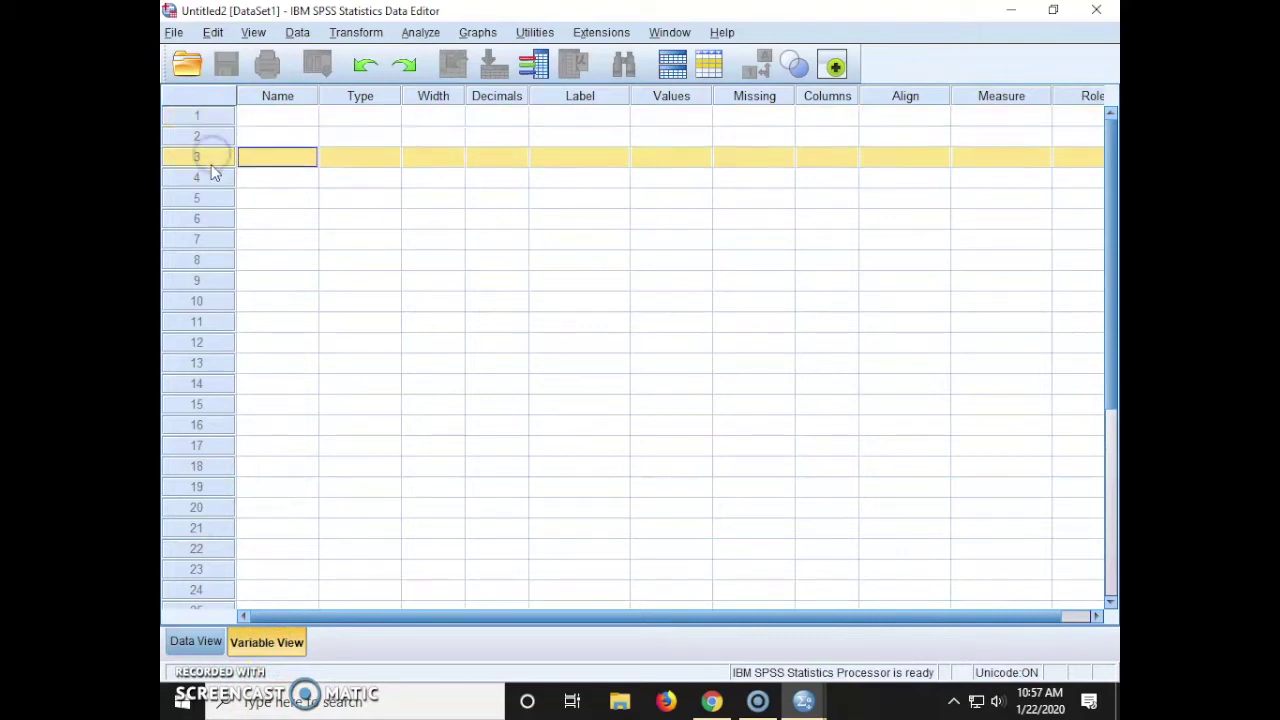
{"action": "left_click", "coordinate": [212, 177]}
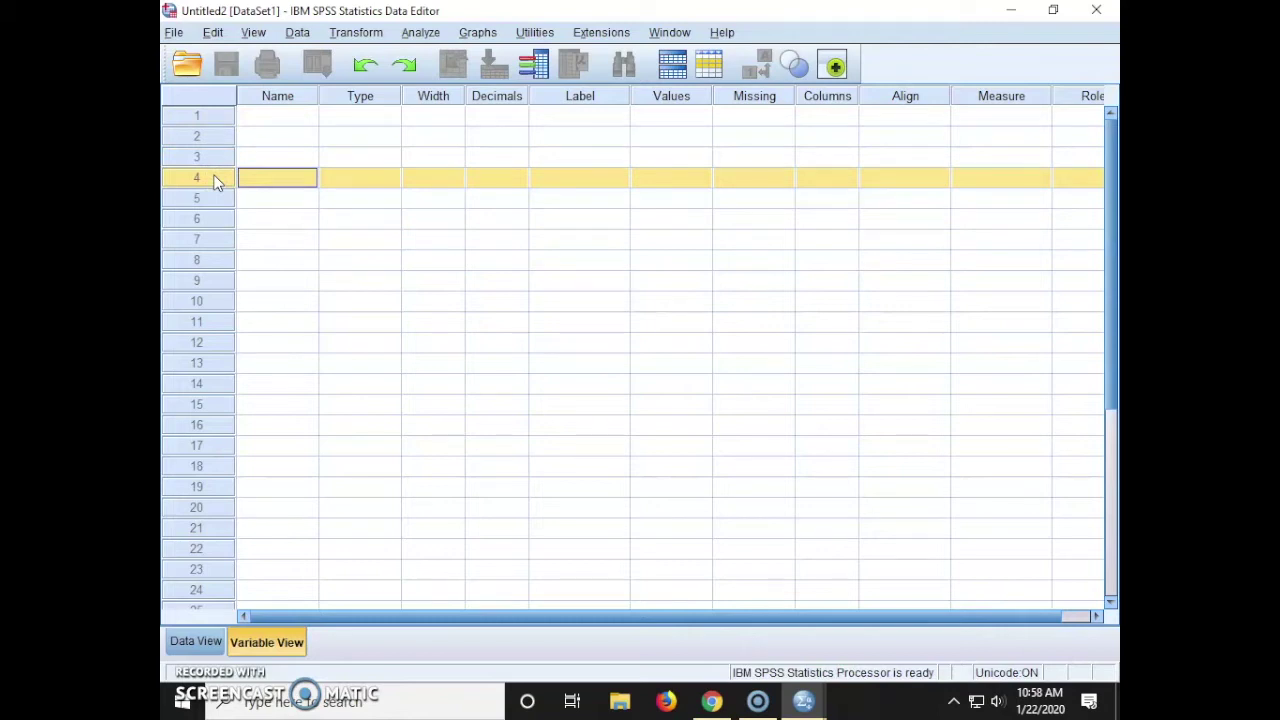
{"action": "left_click", "coordinate": [290, 122]}
{"action": "type", "text": "s1"}
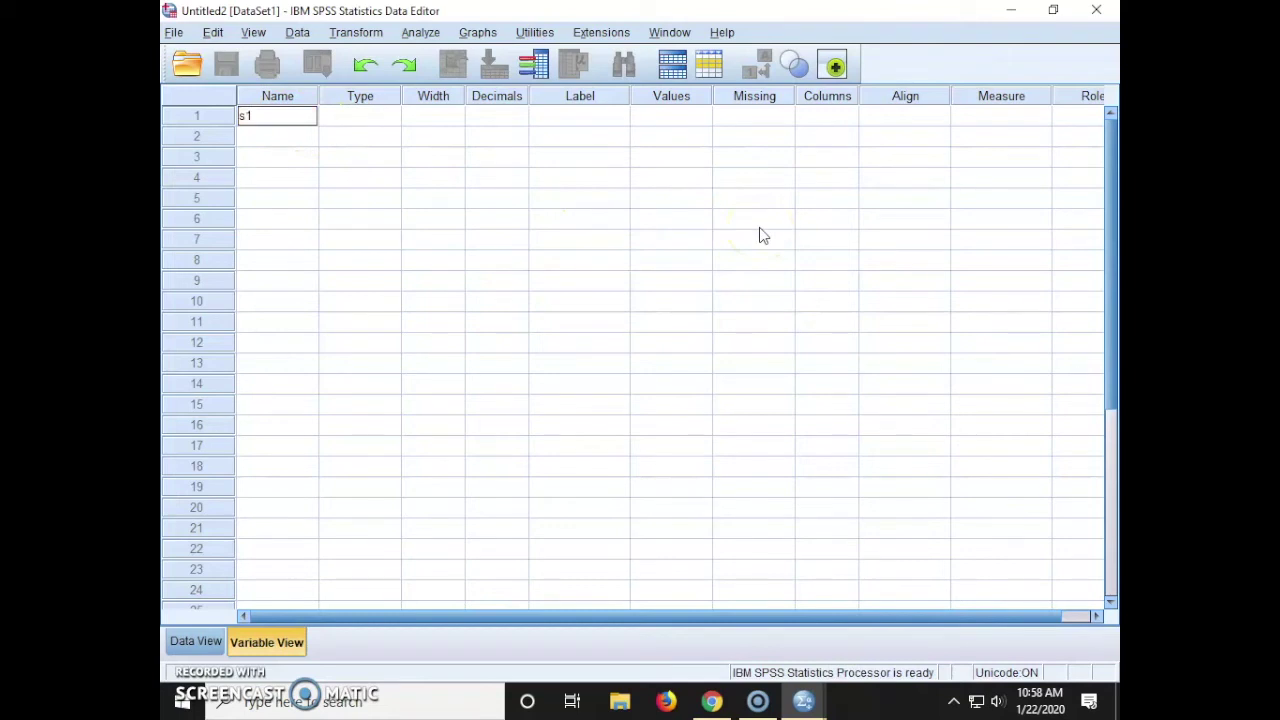
{"action": "key", "text": "Tab"}
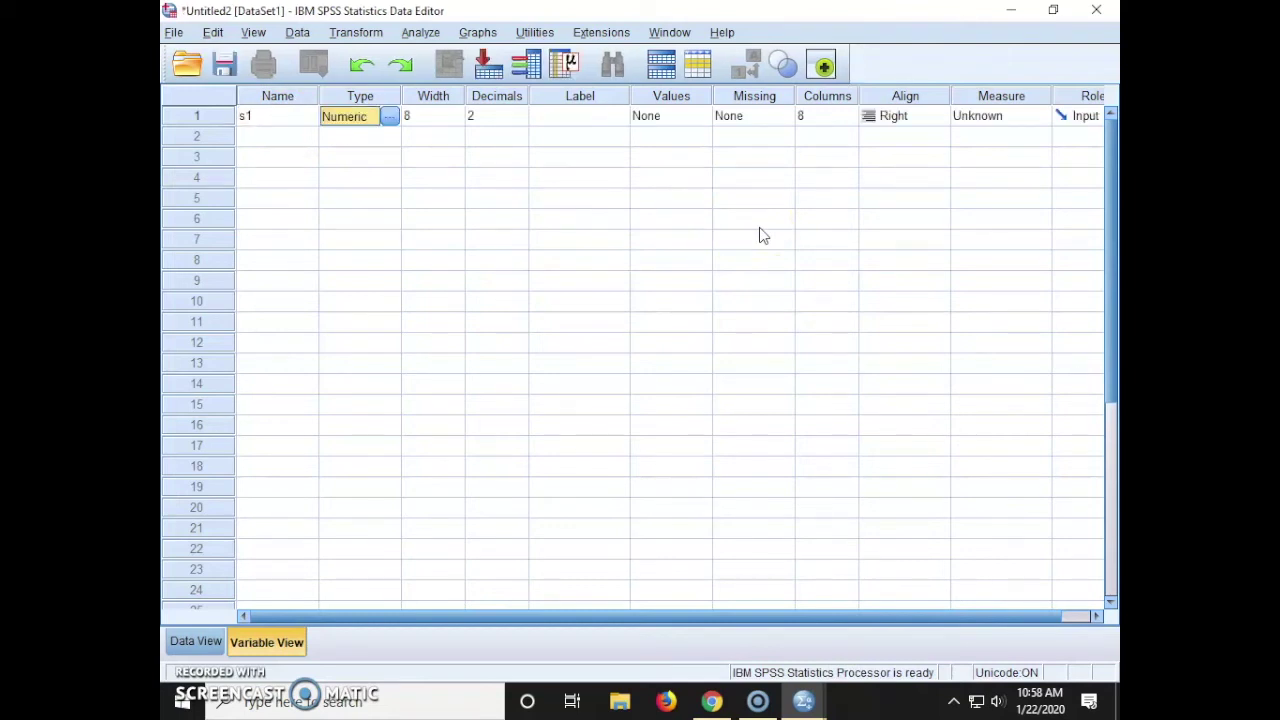
Leave s1's type as Numeric with width 8 and 2 decimals.
{"action": "left_click", "coordinate": [389, 116]}
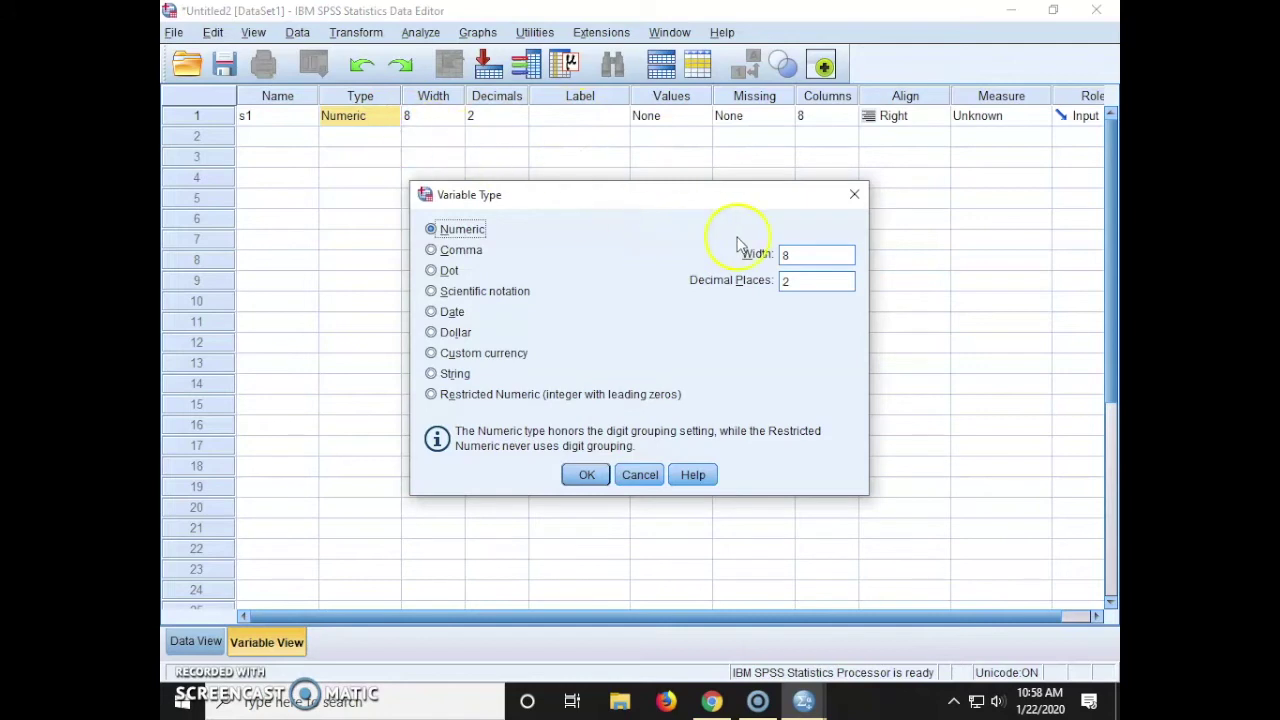
{"action": "left_click", "coordinate": [857, 197]}
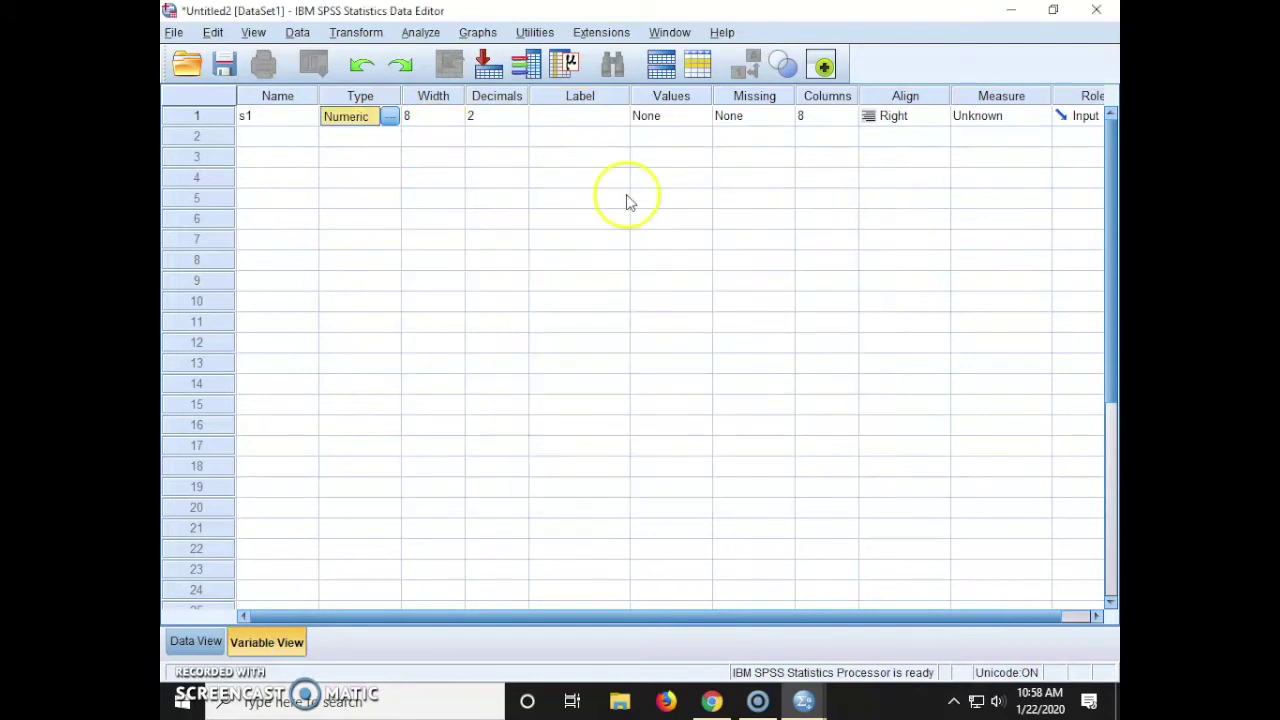
{"action": "left_click", "coordinate": [434, 97]}
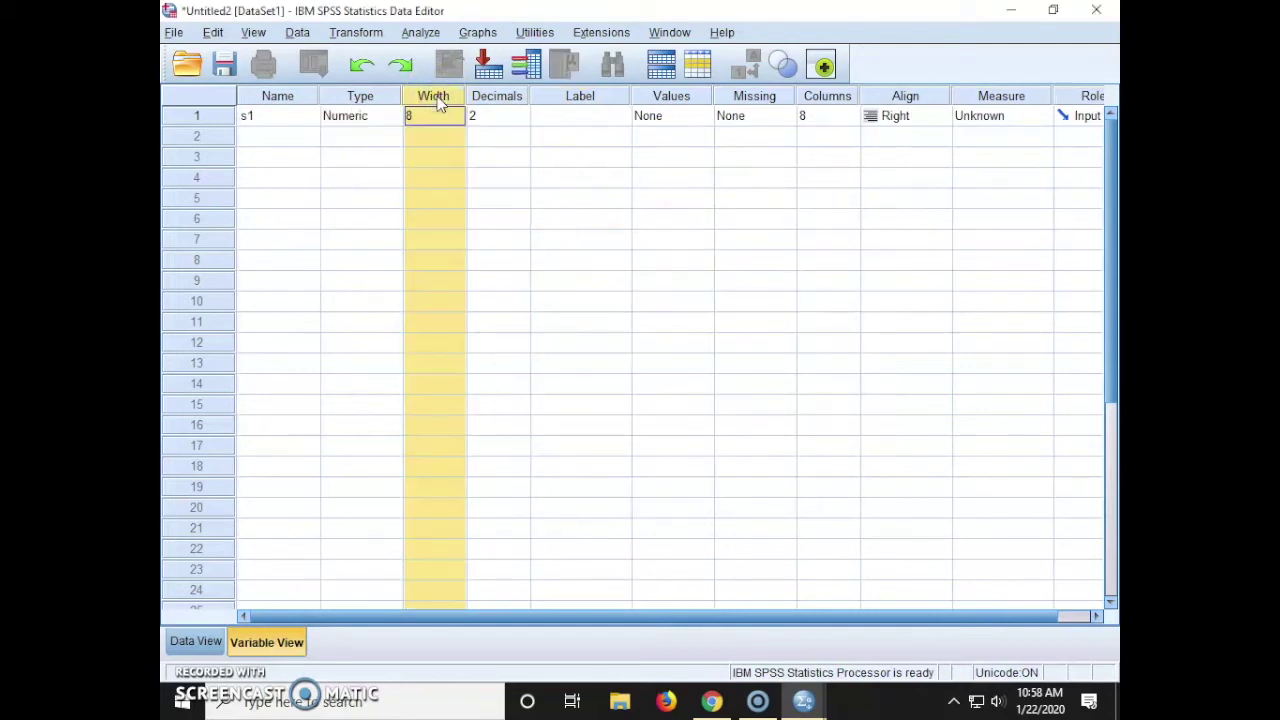
{"action": "left_click", "coordinate": [490, 97]}
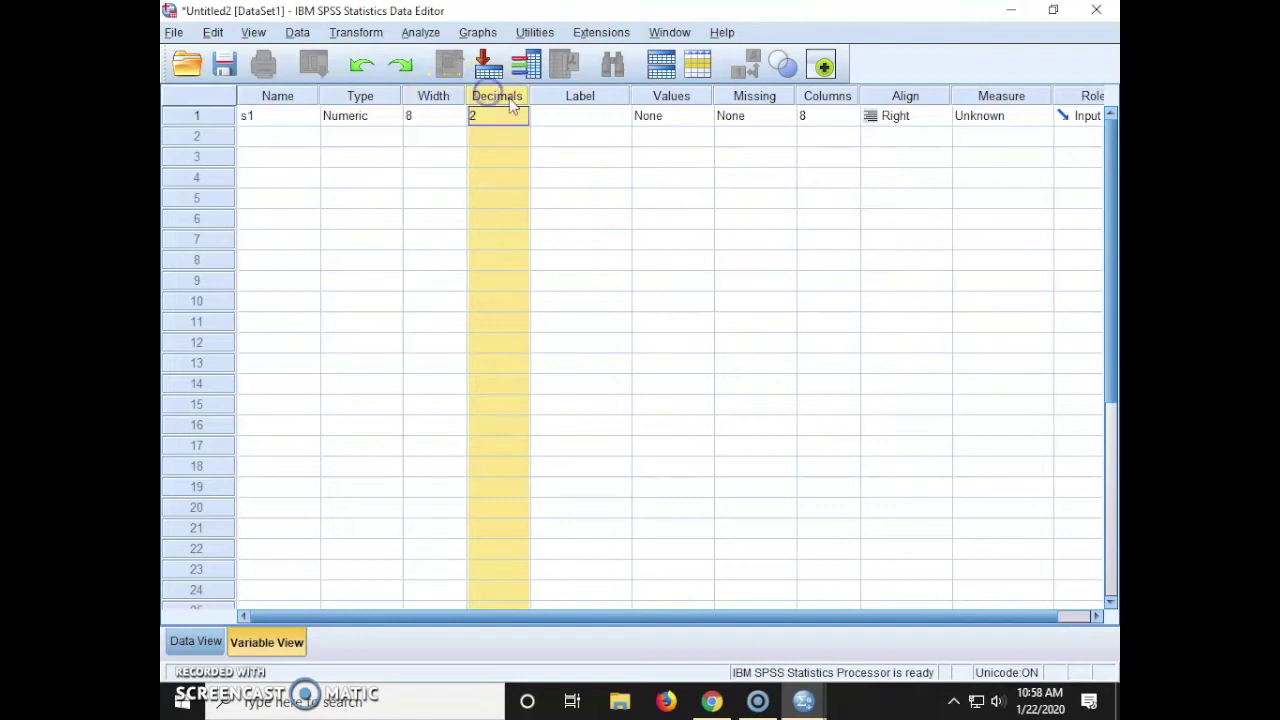
Enter 'Do you enjoy your statistics class?' as s1's label.
{"action": "left_click", "coordinate": [589, 120]}
{"action": "type", "text": "Do you enjoy"}
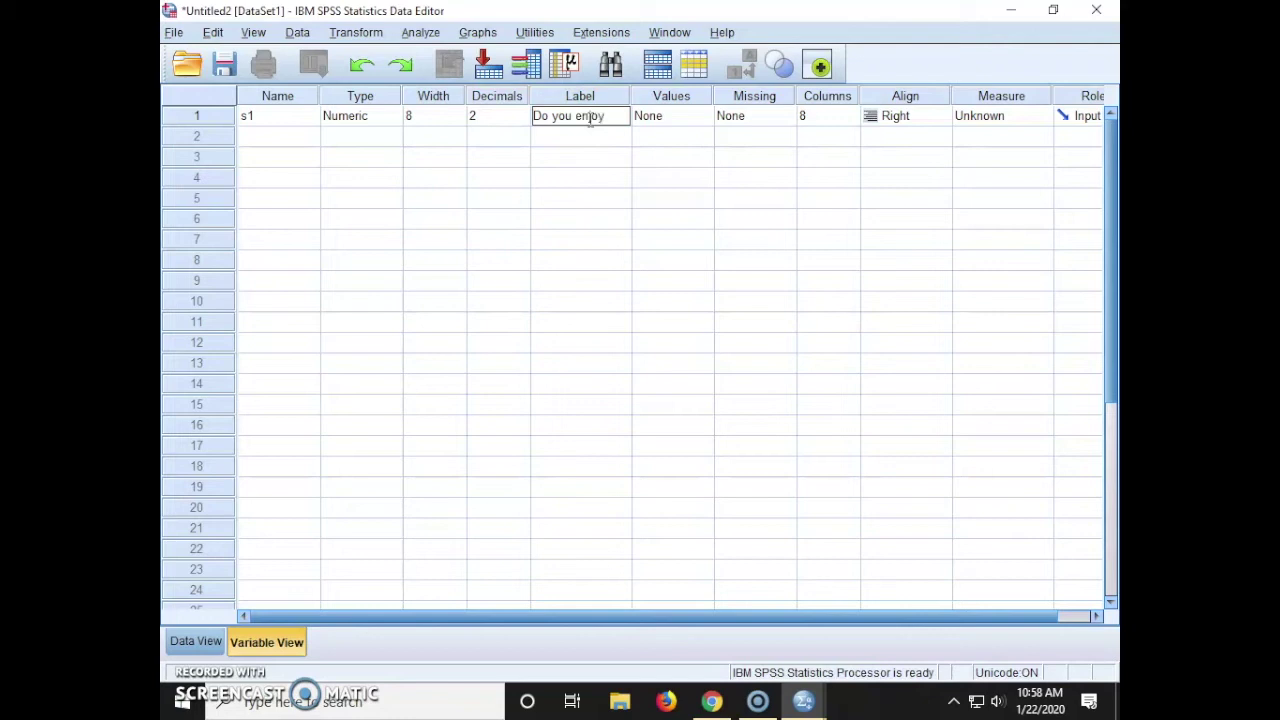
{"action": "type", "text": " your statist"}
{"action": "type", "text": "ics class?"}
Give s1 value labels 1 = yes, 2 = no, 3 = prefer not to respond.
{"action": "left_click", "coordinate": [697, 118]}
{"action": "left_click", "coordinate": [697, 118]}
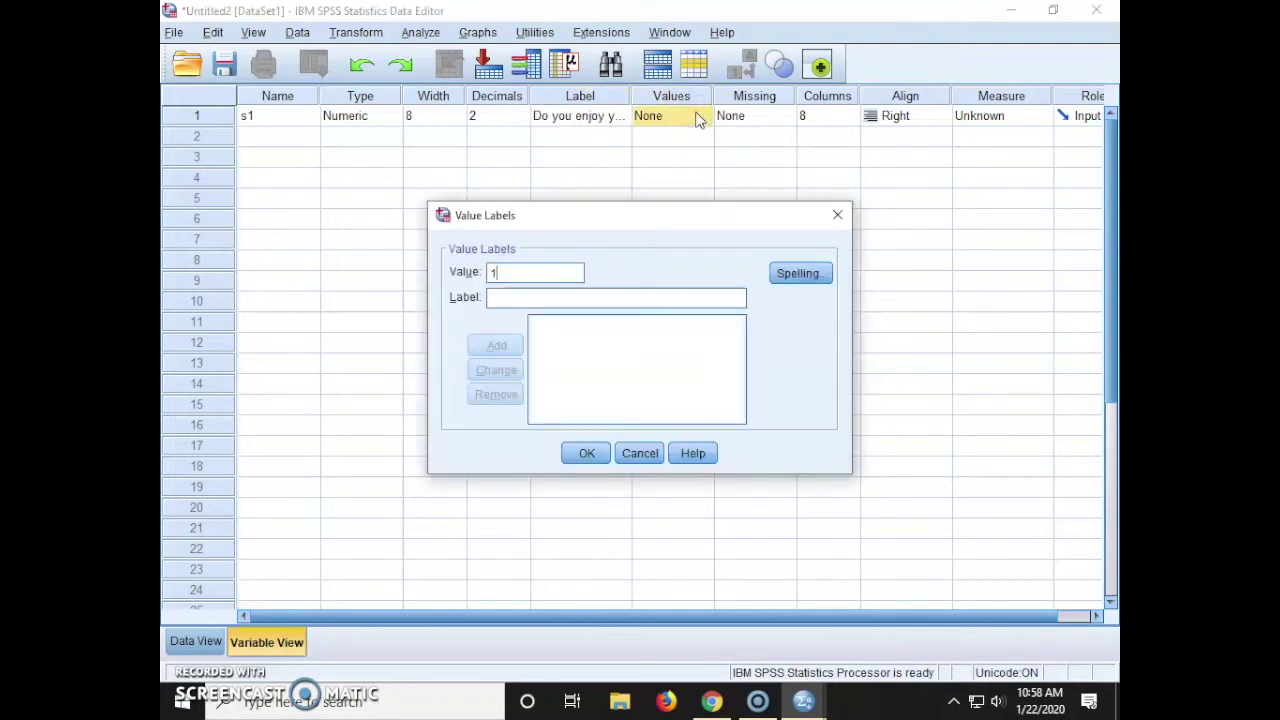
{"action": "type", "text": "yes"}
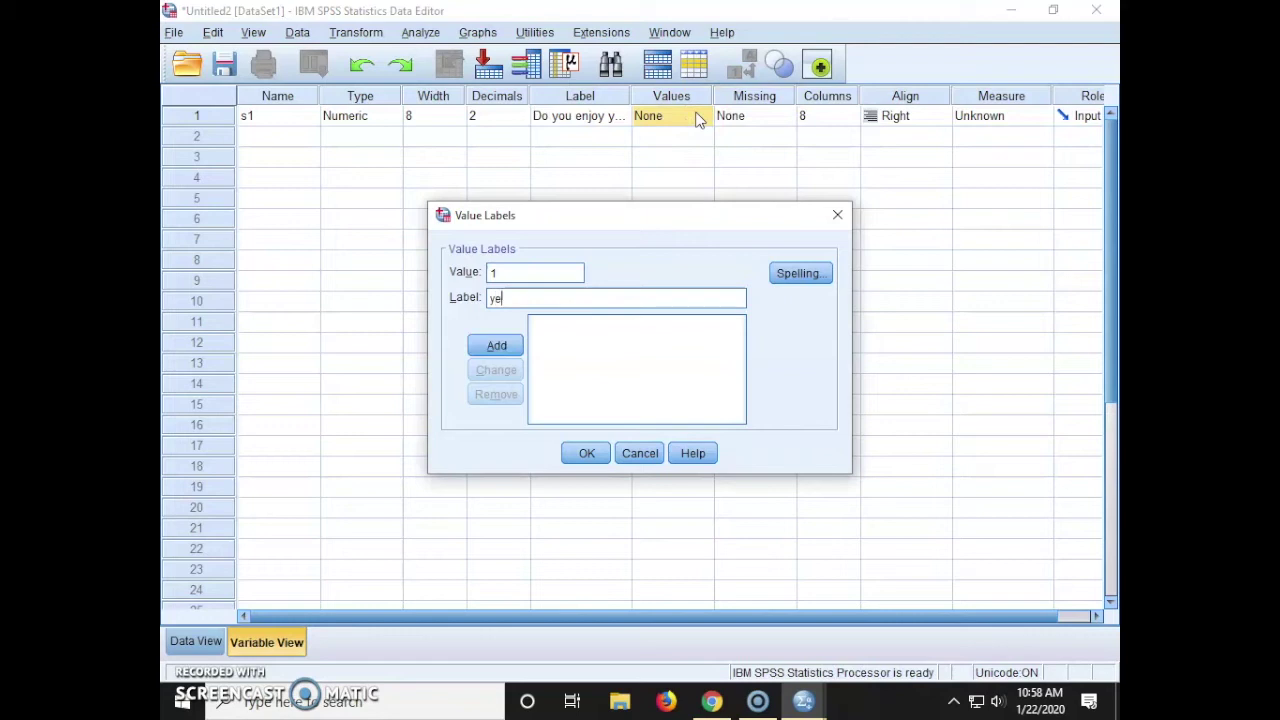
{"action": "left_click", "coordinate": [497, 345]}
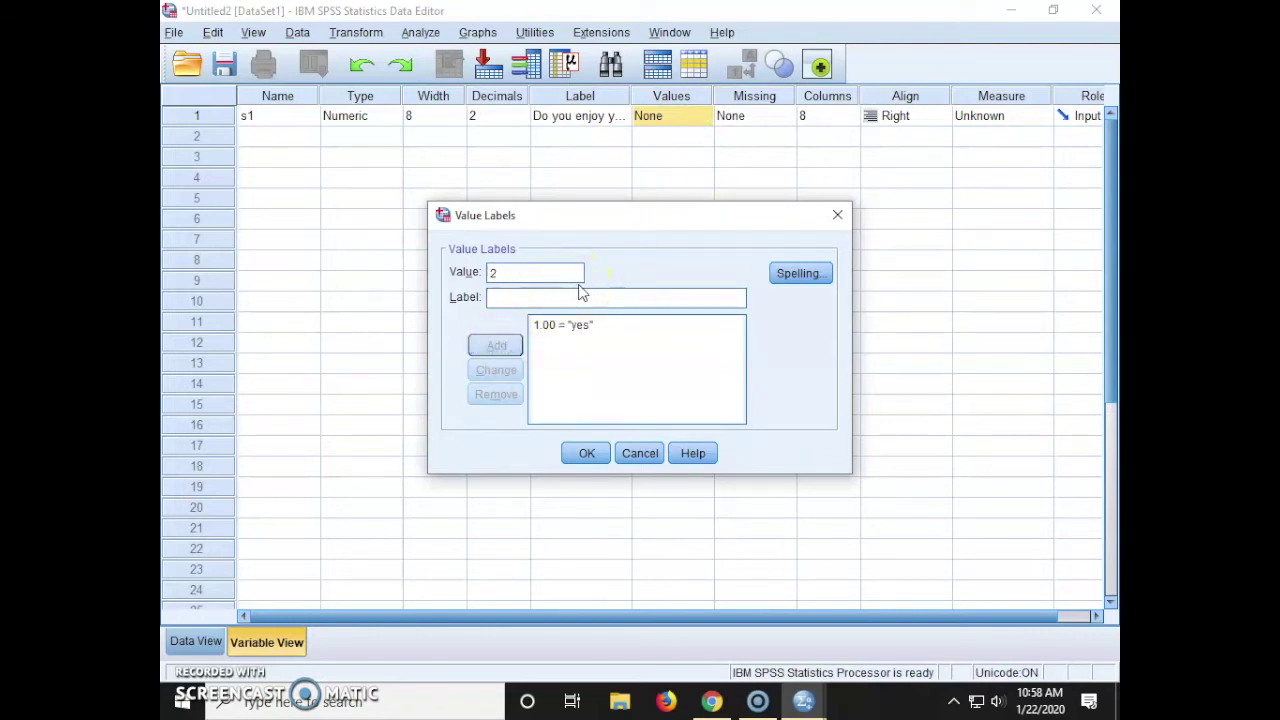
{"action": "type", "text": "no"}
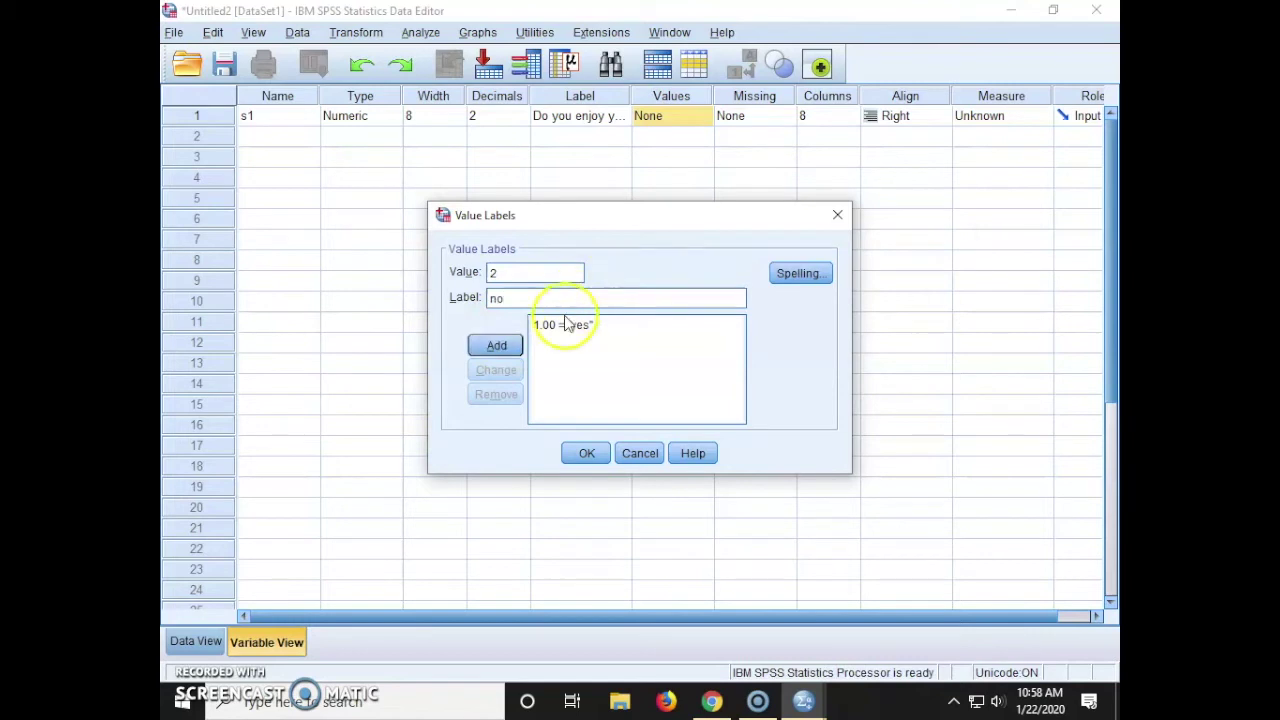
{"action": "left_click", "coordinate": [499, 345]}
{"action": "type", "text": "3"}
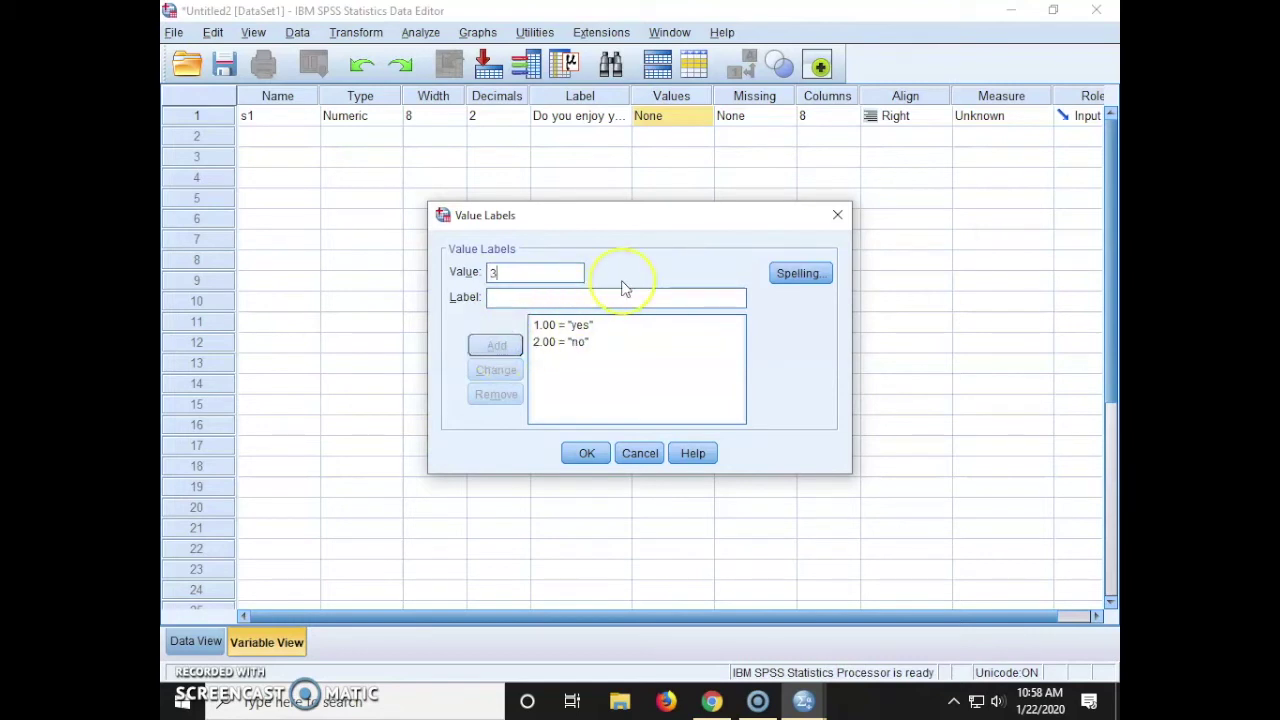
{"action": "key", "text": "Tab"}
{"action": "type", "text": "pre"}
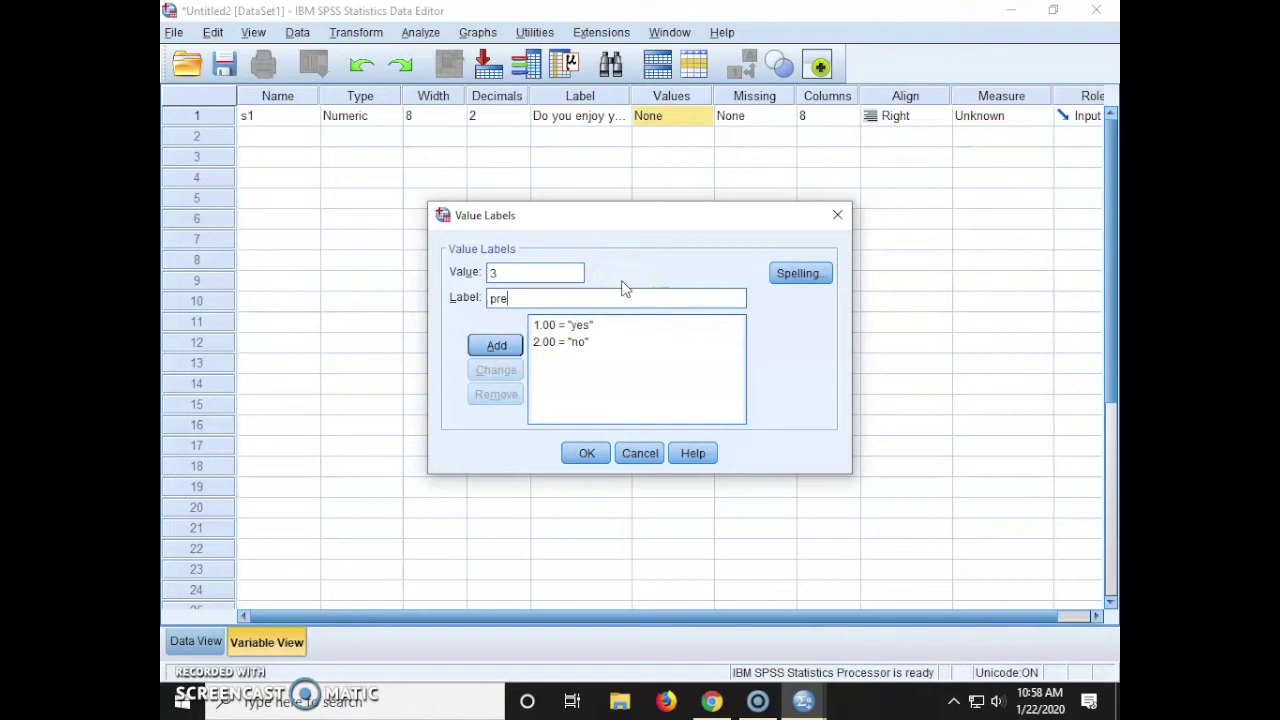
{"action": "type", "text": "fer not to respond"}
{"action": "left_click", "coordinate": [497, 345]}
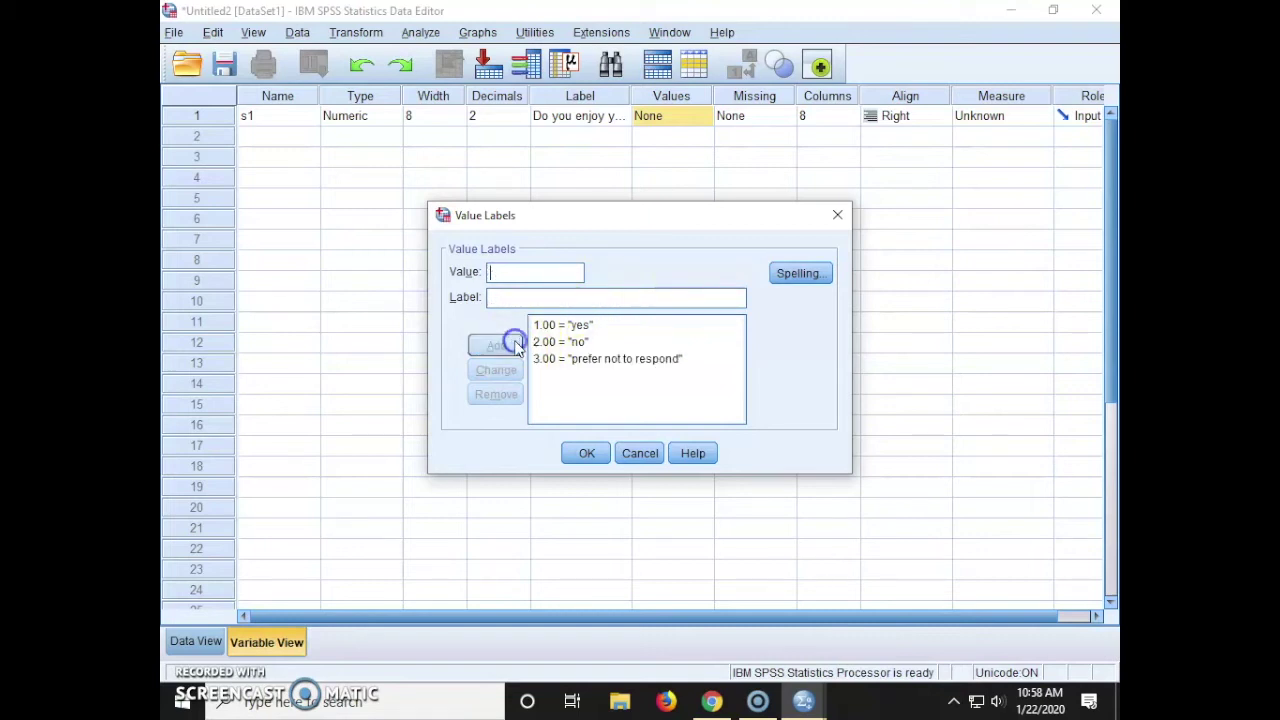
{"action": "left_click", "coordinate": [584, 455]}
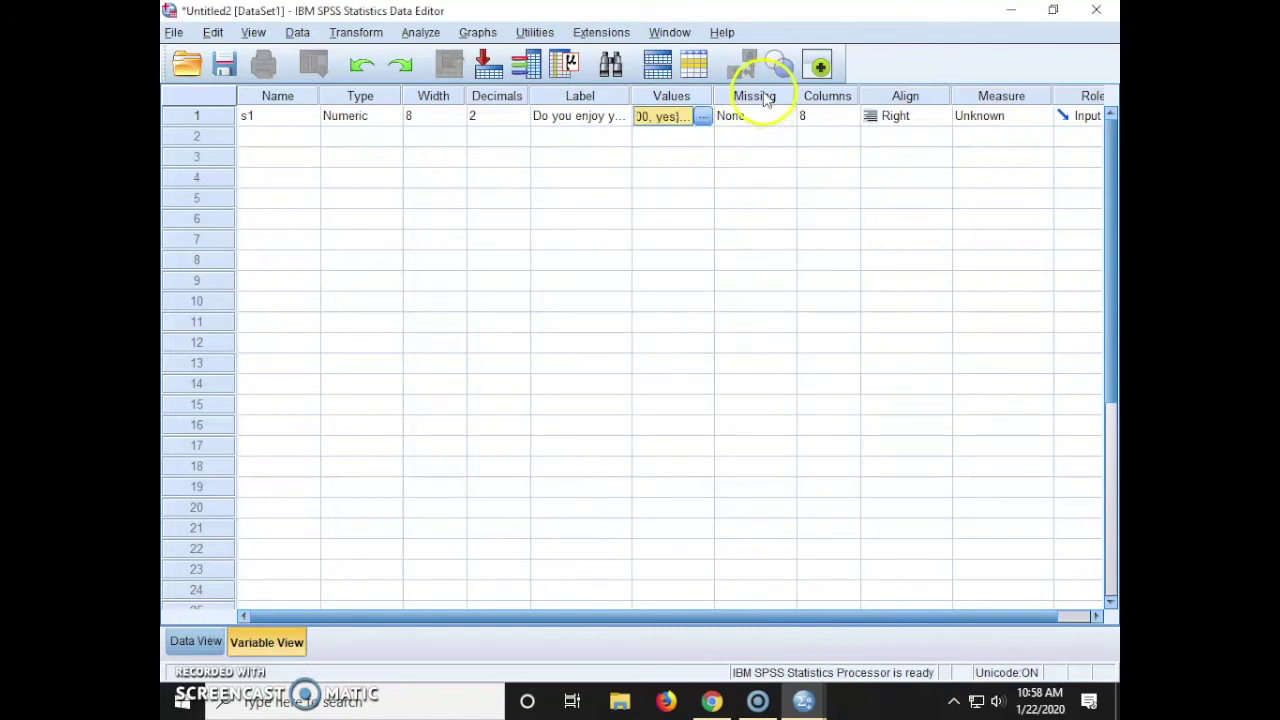
Confirm s1's value labels unchanged and set its measure to Nominal.
{"action": "left_click", "coordinate": [703, 117]}
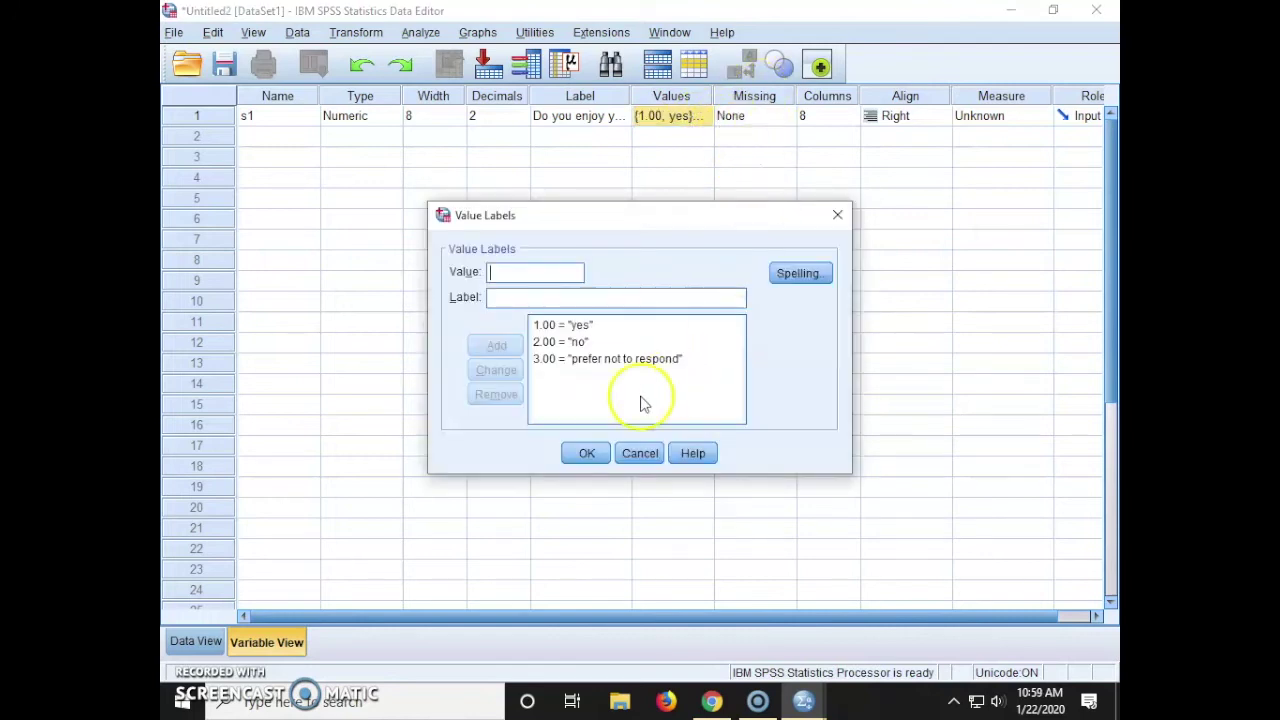
{"action": "left_click", "coordinate": [587, 453]}
{"action": "left_click", "coordinate": [766, 96]}
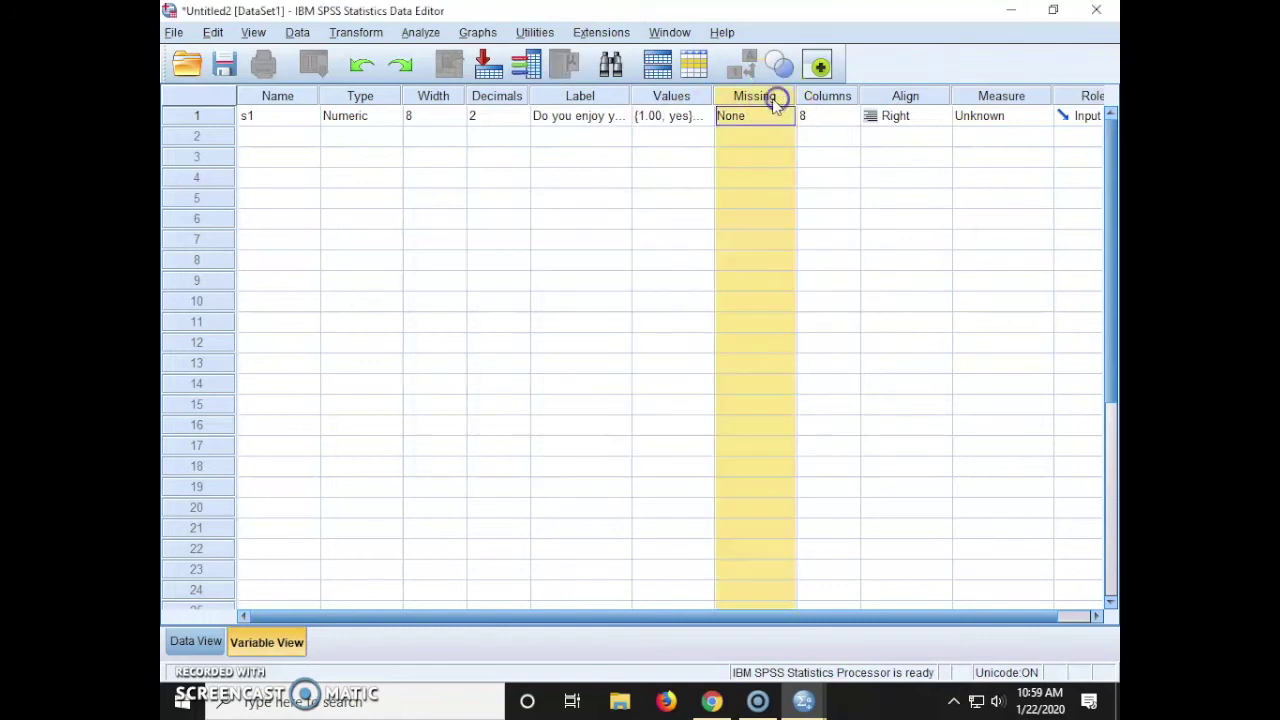
{"action": "left_click", "coordinate": [830, 96]}
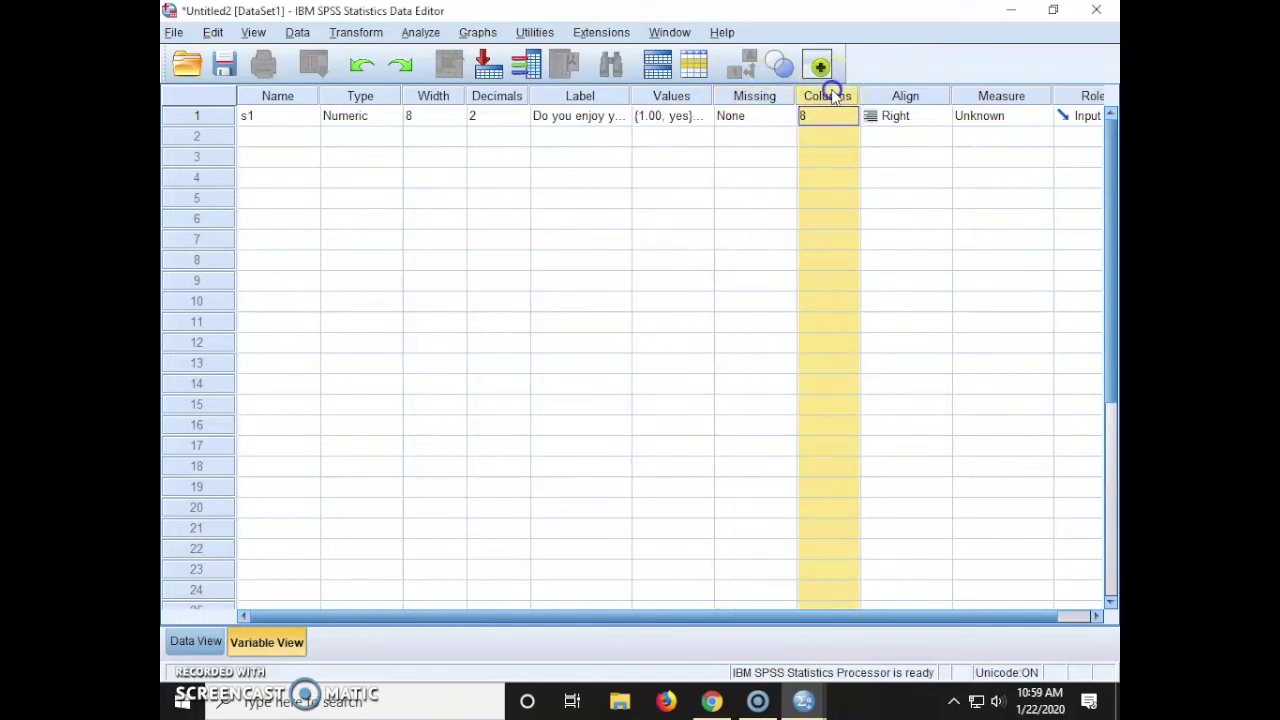
{"action": "left_click", "coordinate": [910, 97]}
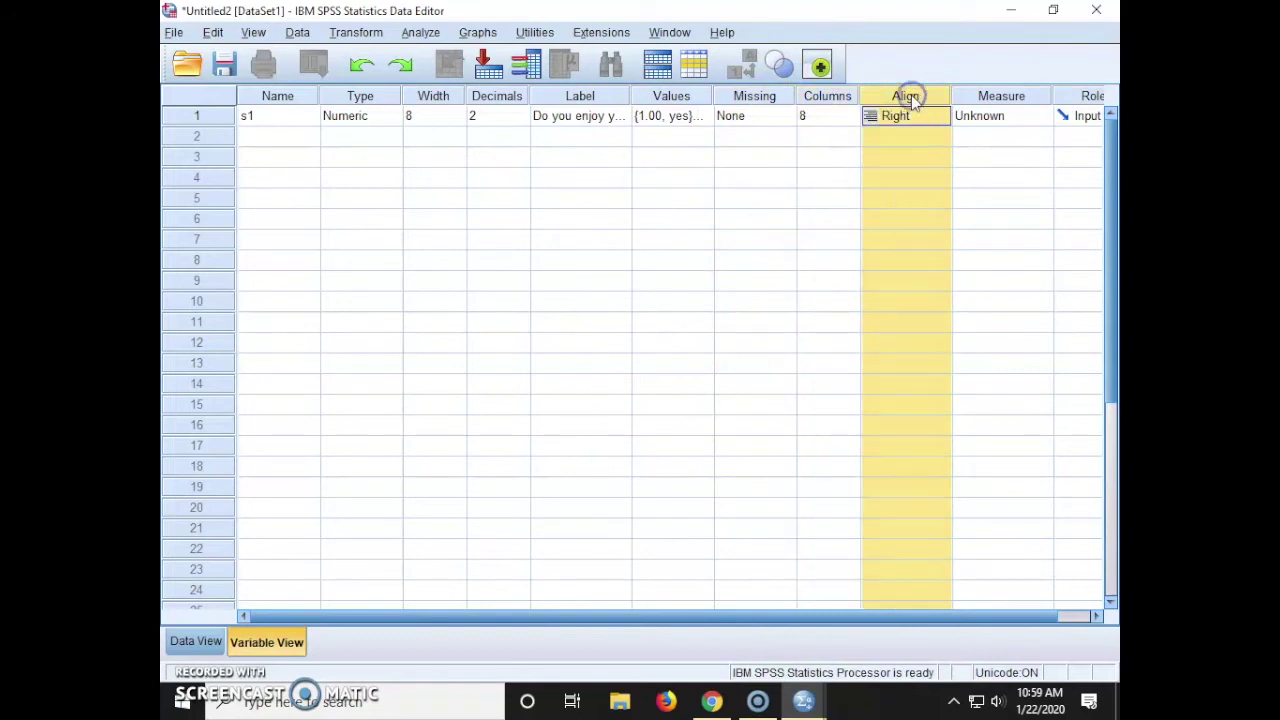
{"action": "left_click", "coordinate": [993, 97]}
{"action": "left_click", "coordinate": [1043, 118]}
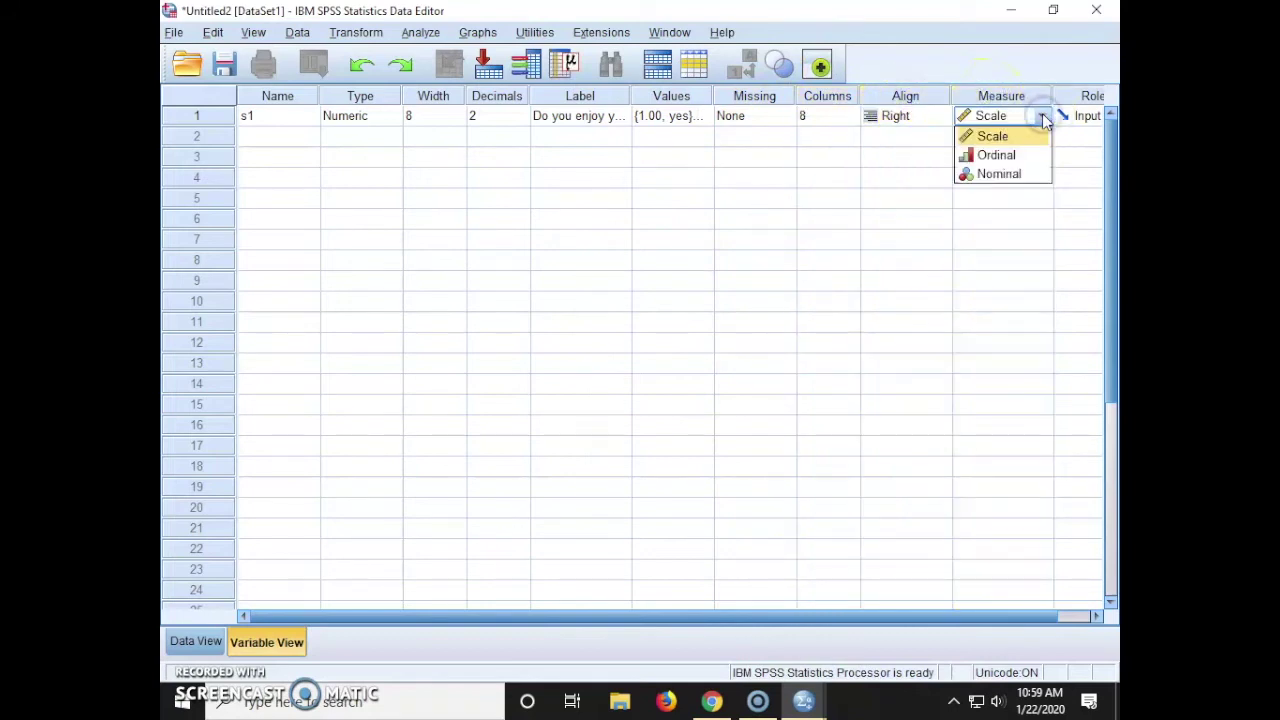
{"action": "left_click", "coordinate": [1010, 174]}
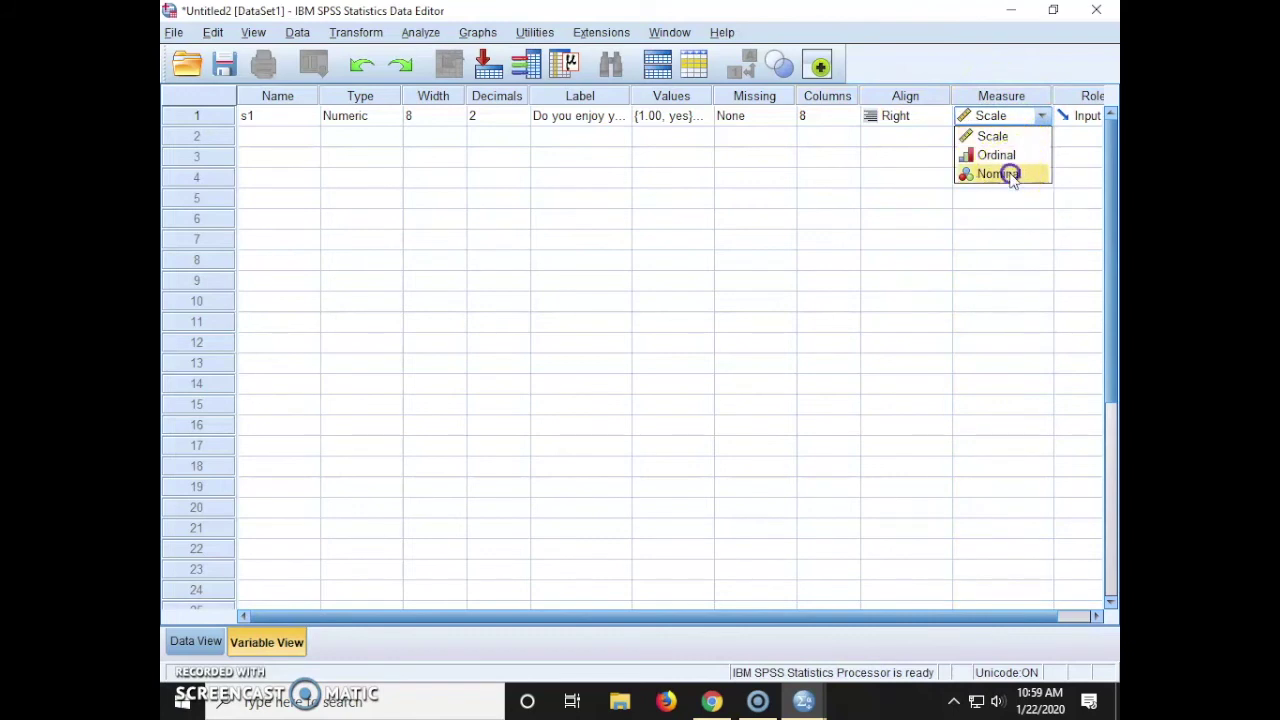
{"action": "left_click_drag", "start_coordinate": [838, 616], "coordinate": [904, 617]}
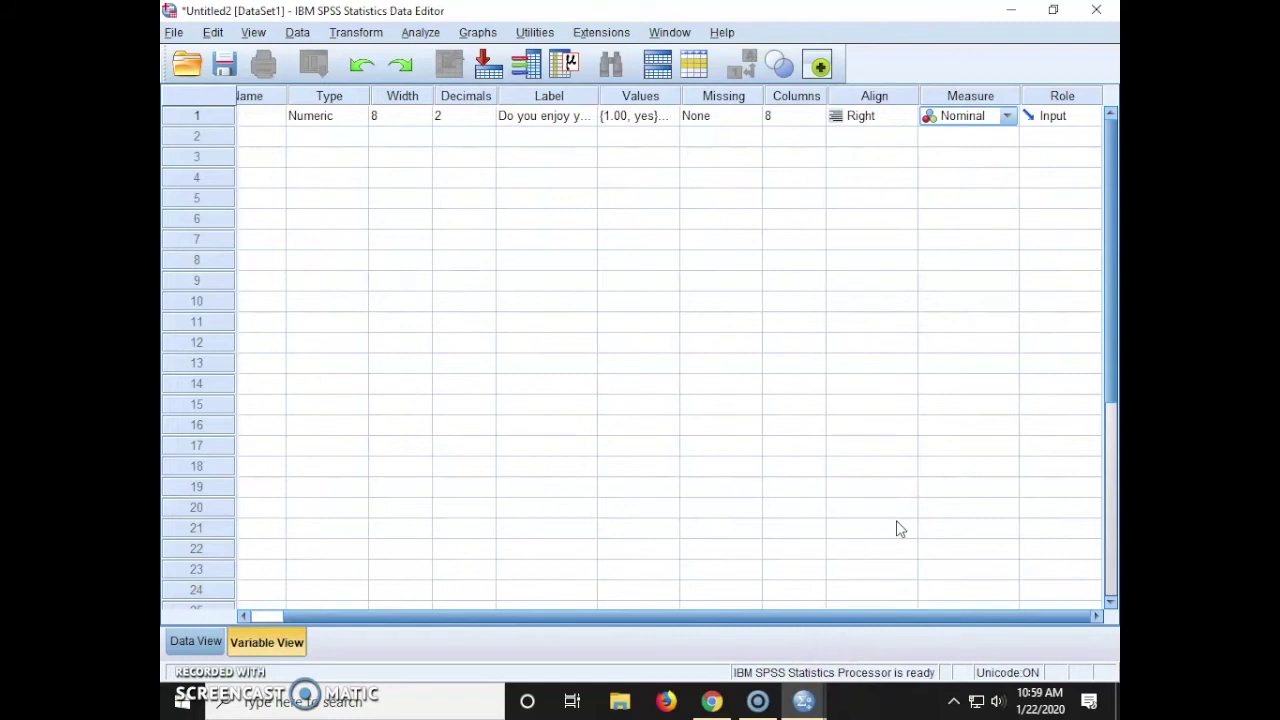
Name row 2's variable s2 and label it 'Do you like your statistics professor?'.
{"action": "left_click", "coordinate": [257, 615]}
{"action": "left_click", "coordinate": [290, 140]}
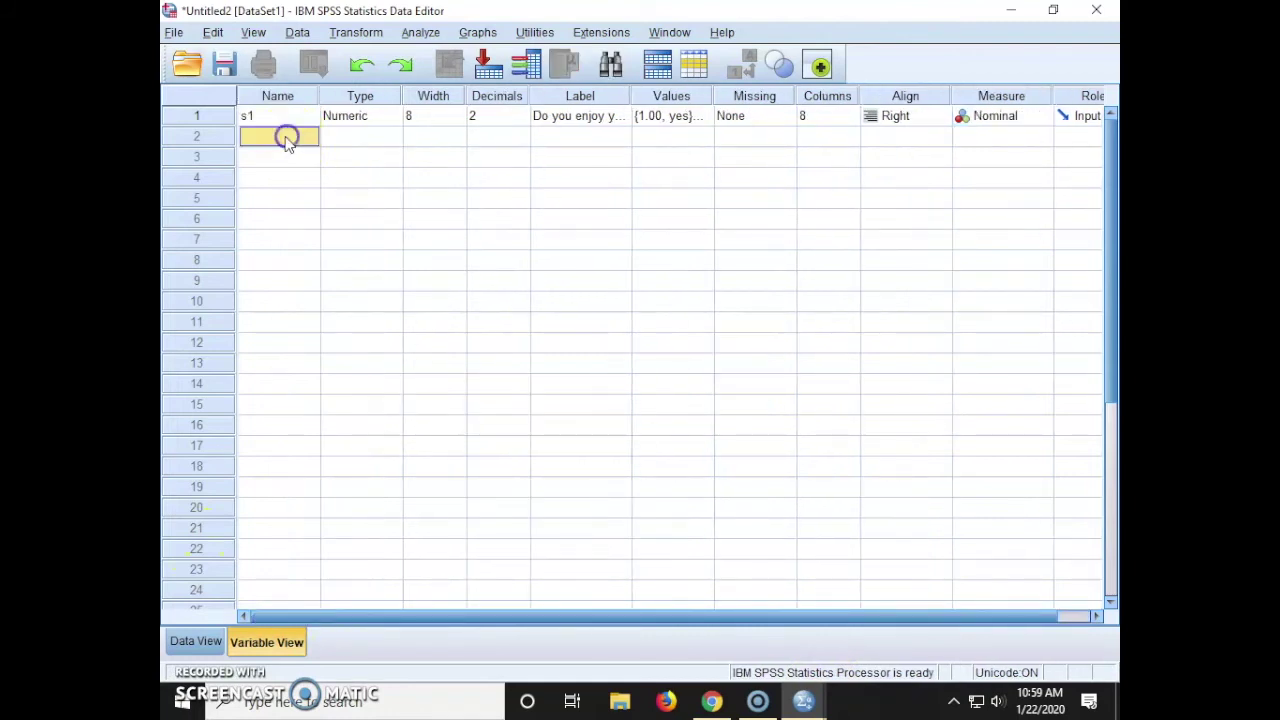
{"action": "type", "text": "s2"}
{"action": "key", "text": "Tab"}
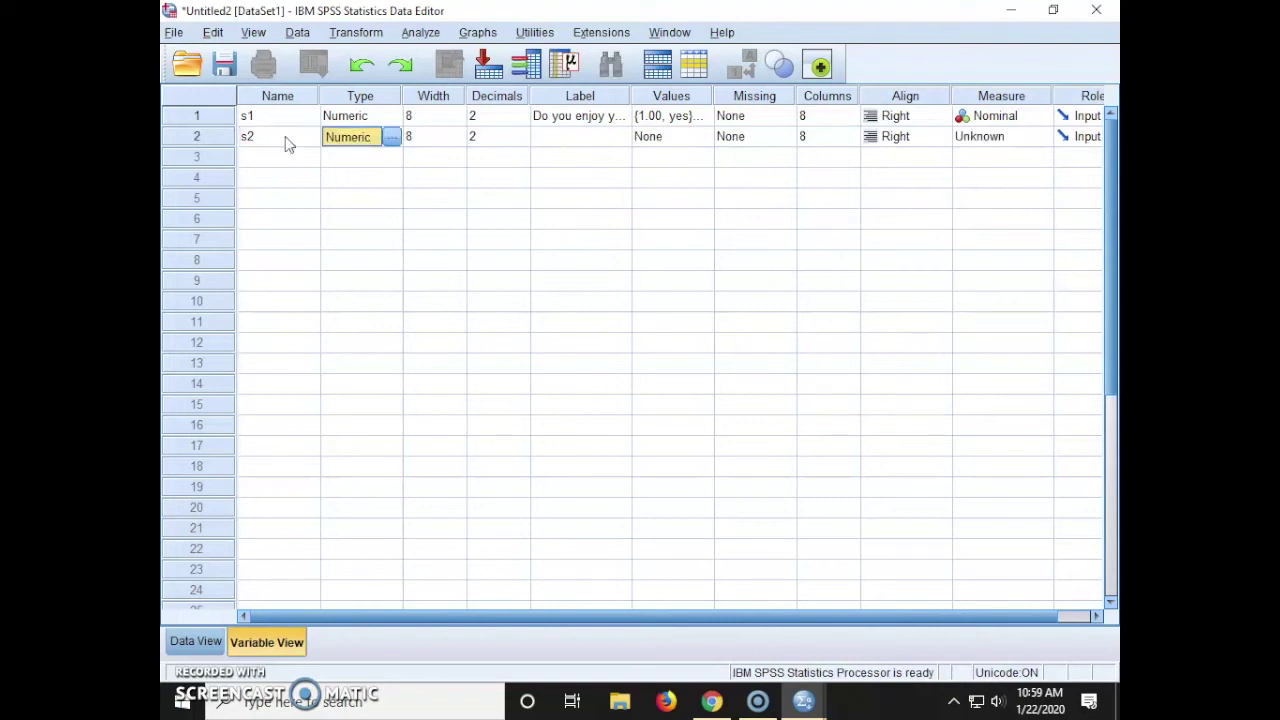
{"action": "left_click", "coordinate": [605, 139]}
{"action": "type", "text": "Do you"}
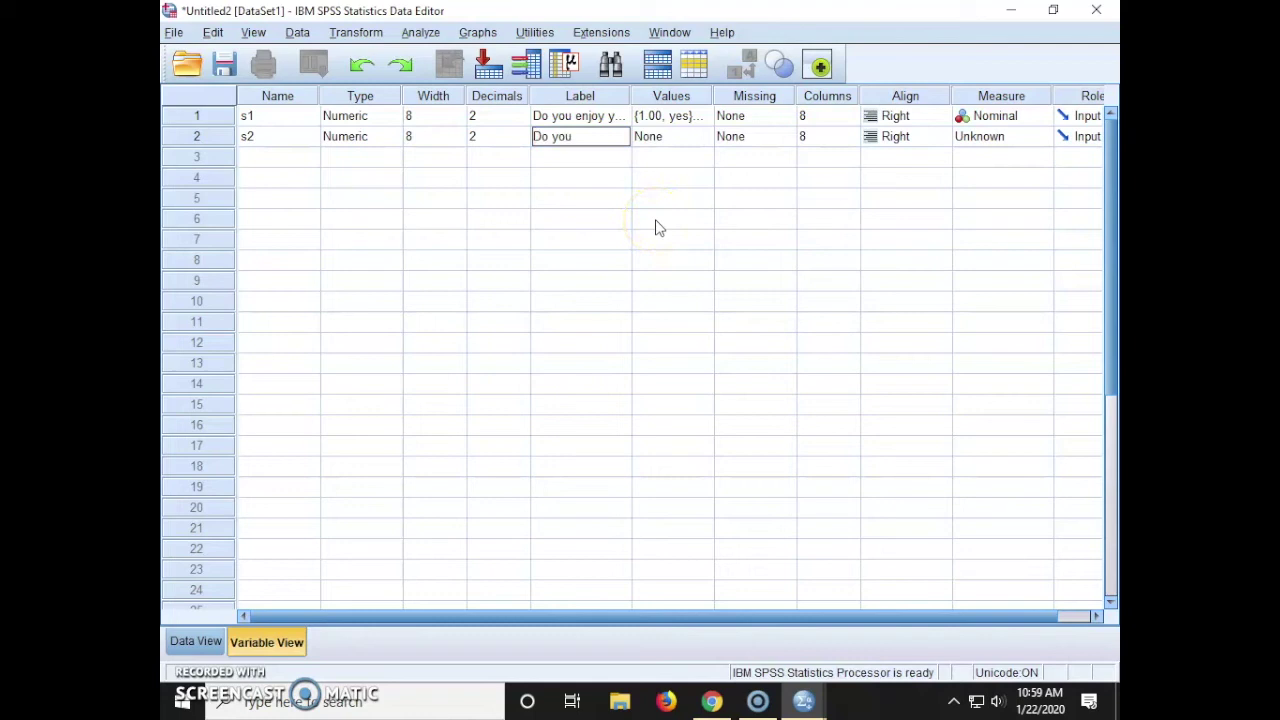
{"action": "type", "text": " like your statistics"}
{"action": "type", "text": " professor?"}
Add value labels 1 = yes and 2 = no for s2.
{"action": "left_click", "coordinate": [670, 136]}
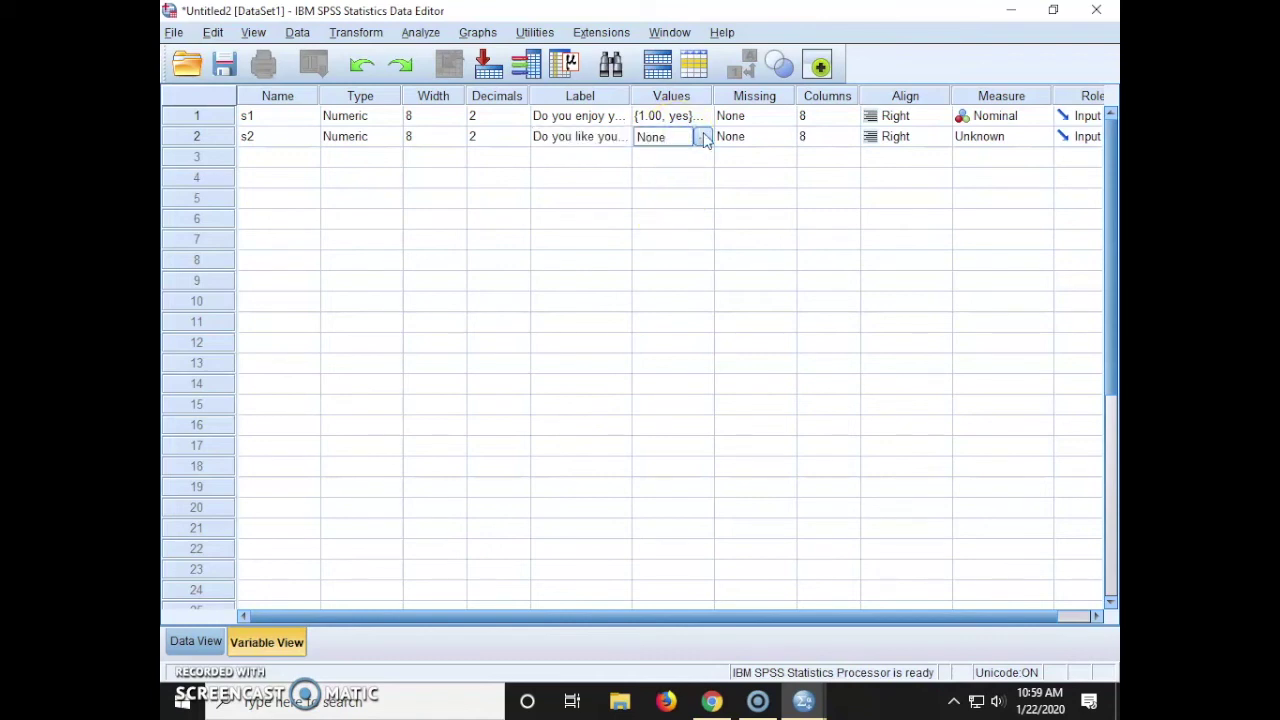
{"action": "left_click", "coordinate": [703, 136]}
{"action": "type", "text": "1"}
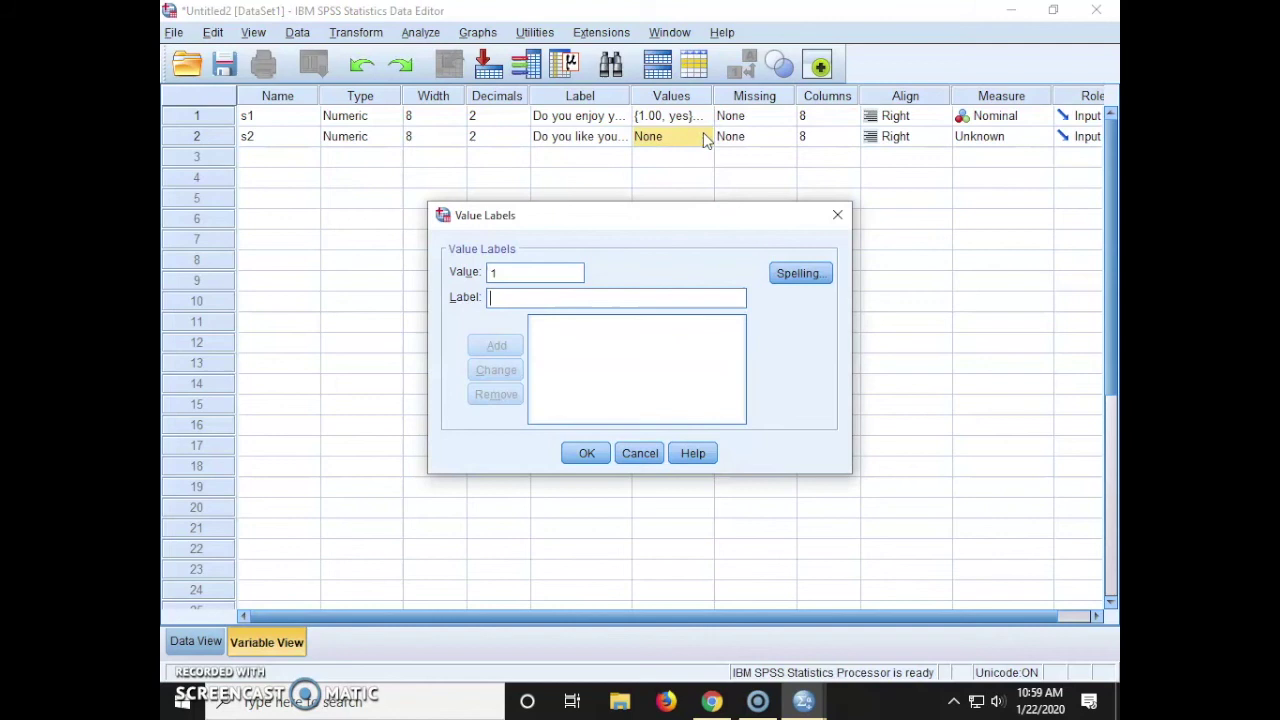
{"action": "type", "text": "yes"}
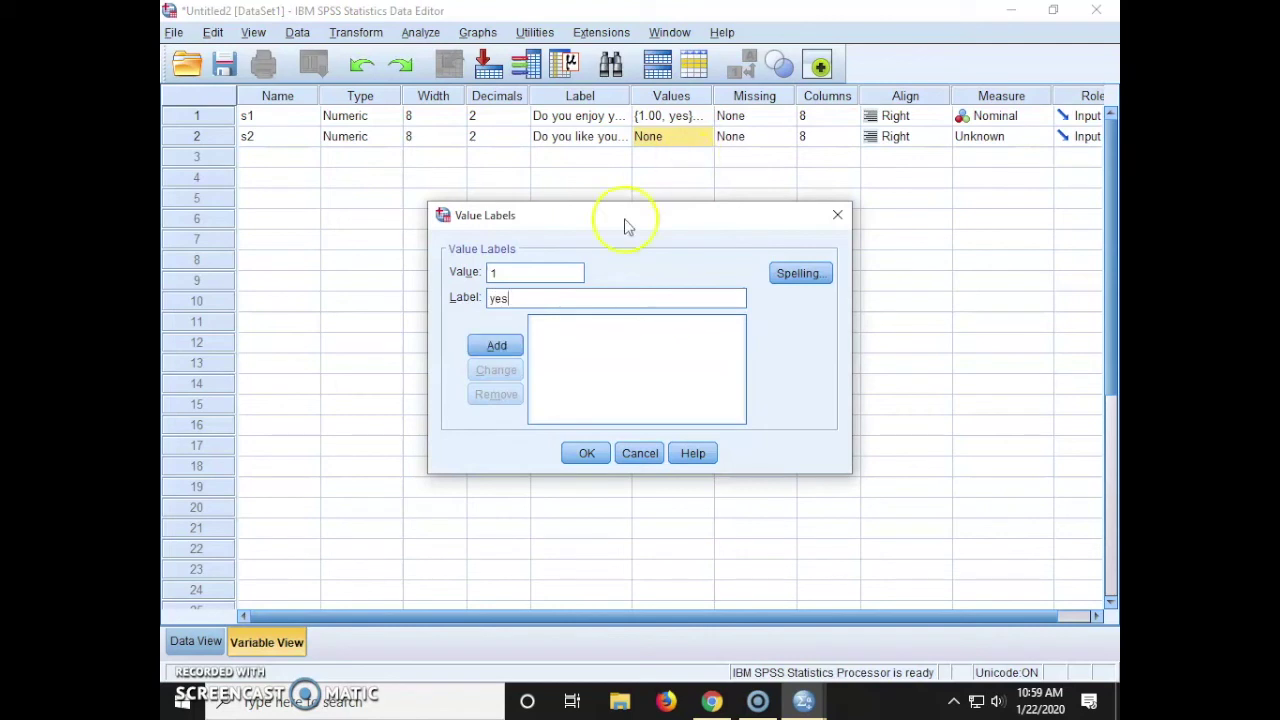
{"action": "left_click", "coordinate": [528, 297]}
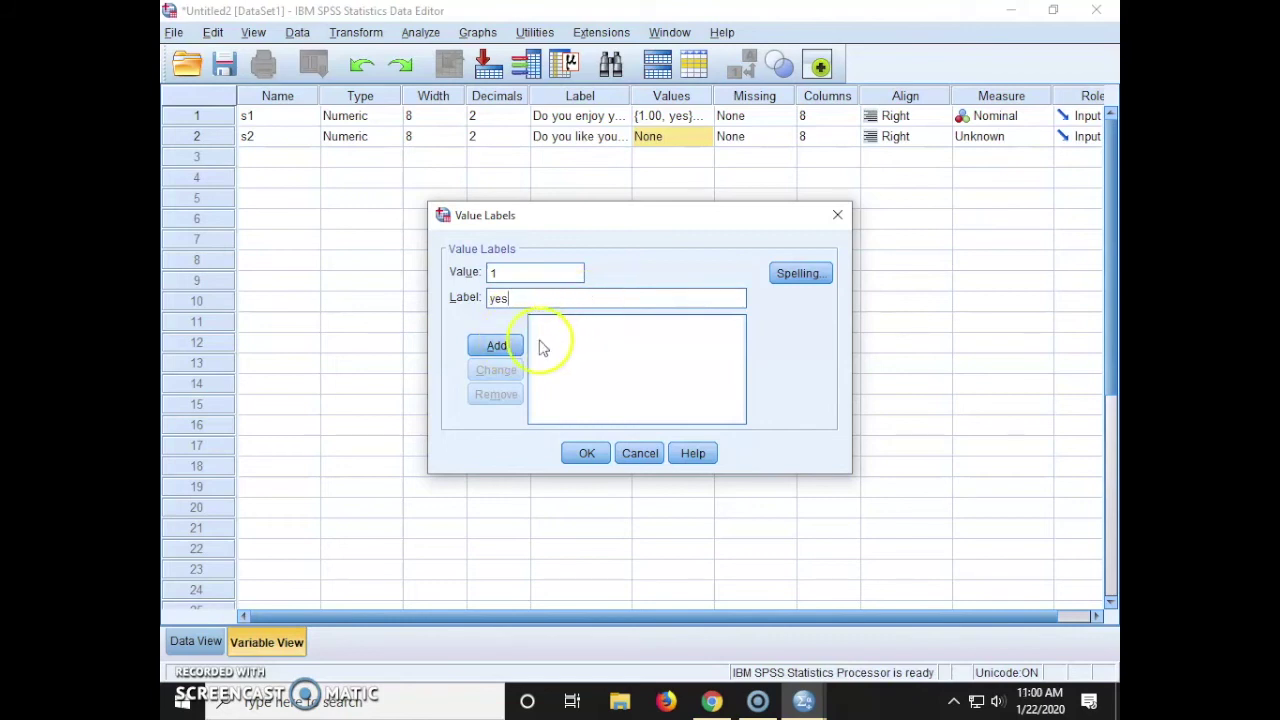
{"action": "left_click", "coordinate": [497, 345]}
{"action": "type", "text": "no"}
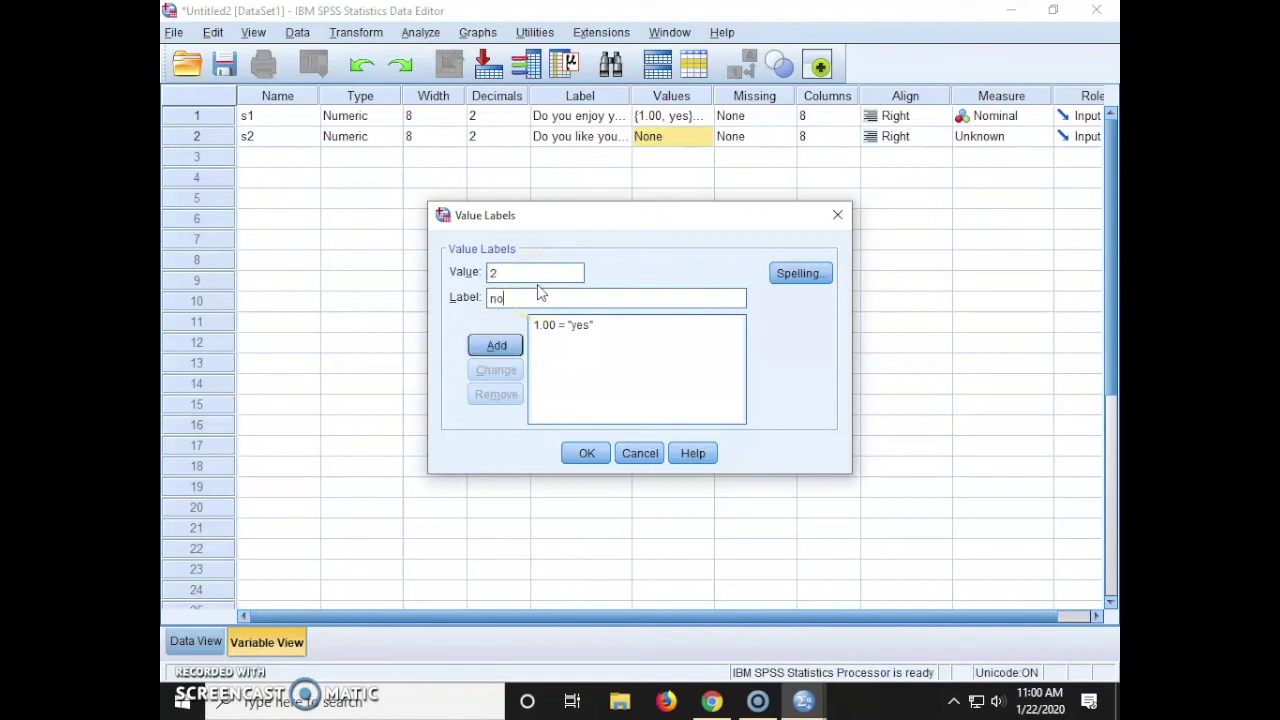
{"action": "left_click", "coordinate": [493, 345]}
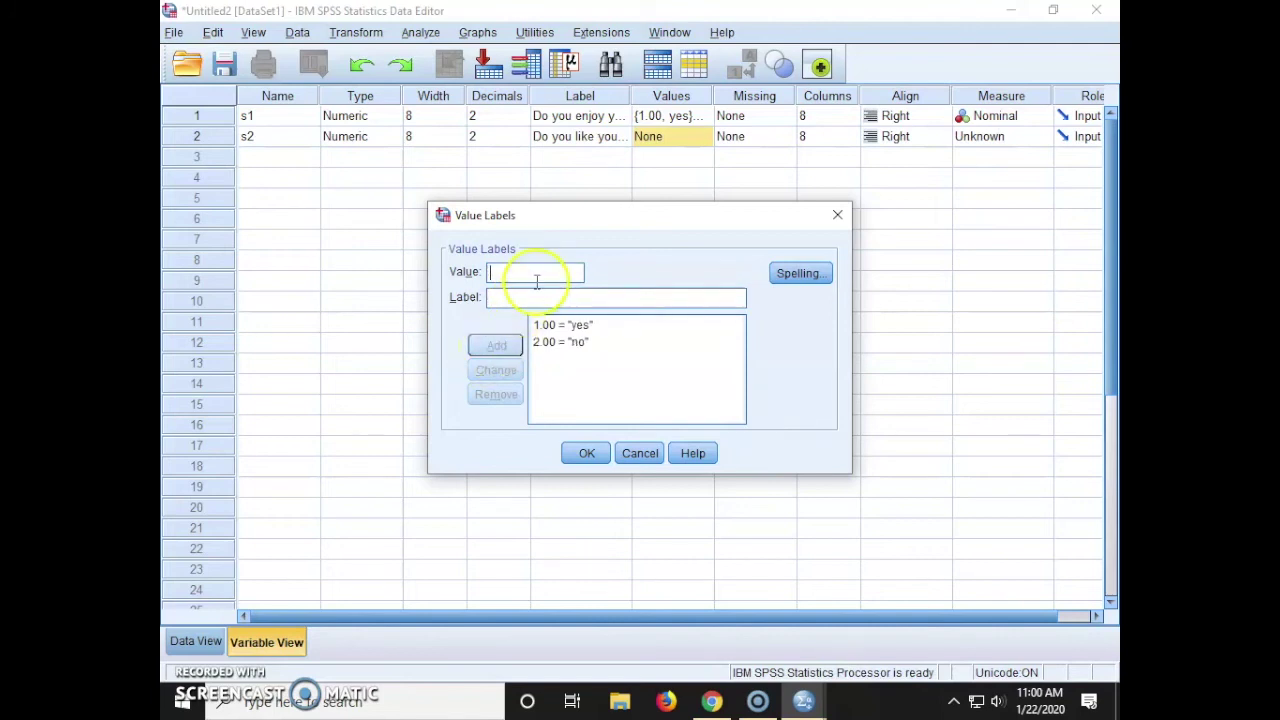
Add 3 = 'prefer not to answer' as s2's third value label.
{"action": "type", "text": "p4r"}
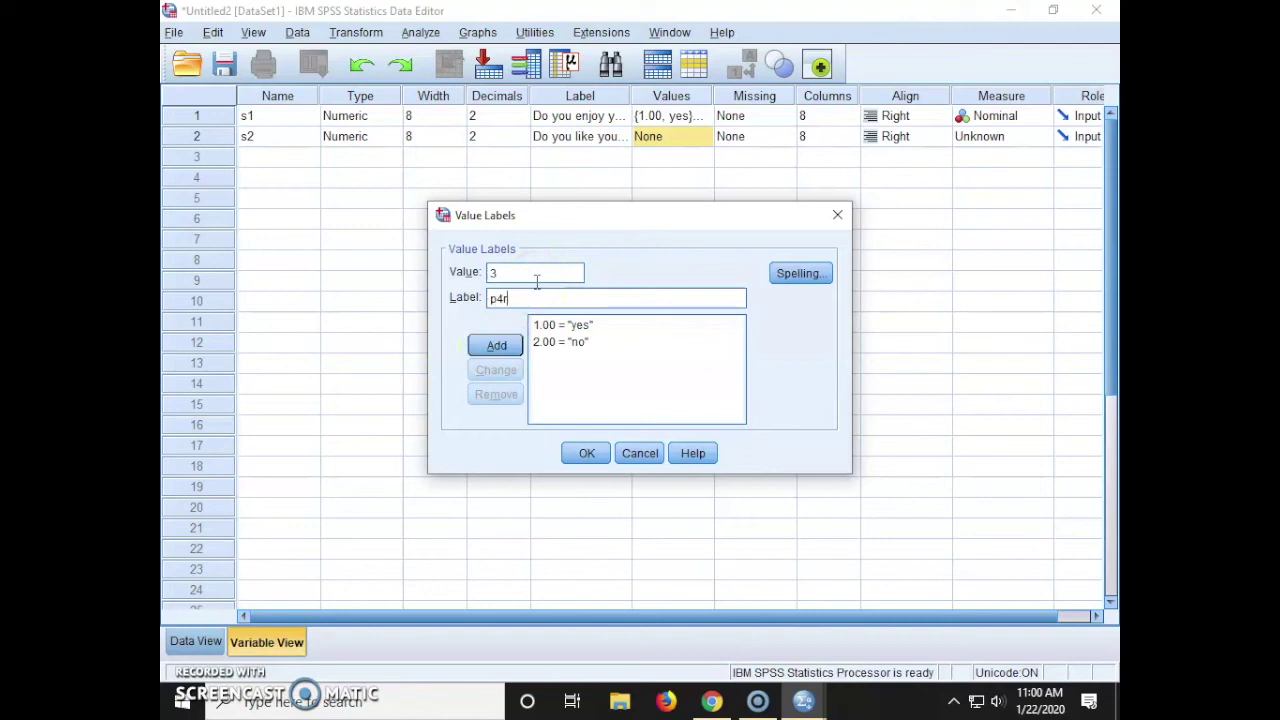
{"action": "key", "text": "BackSpace"}
{"action": "key", "text": "BackSpace"}
{"action": "type", "text": "prefernot"}
{"action": "key", "text": "BackSpace"}
{"action": "key", "text": "BackSpace"}
{"action": "type", "text": "not"}
{"action": "key", "text": "BackSpace"}
{"action": "type", "text": "ot to answer"}
{"action": "left_click", "coordinate": [495, 345]}
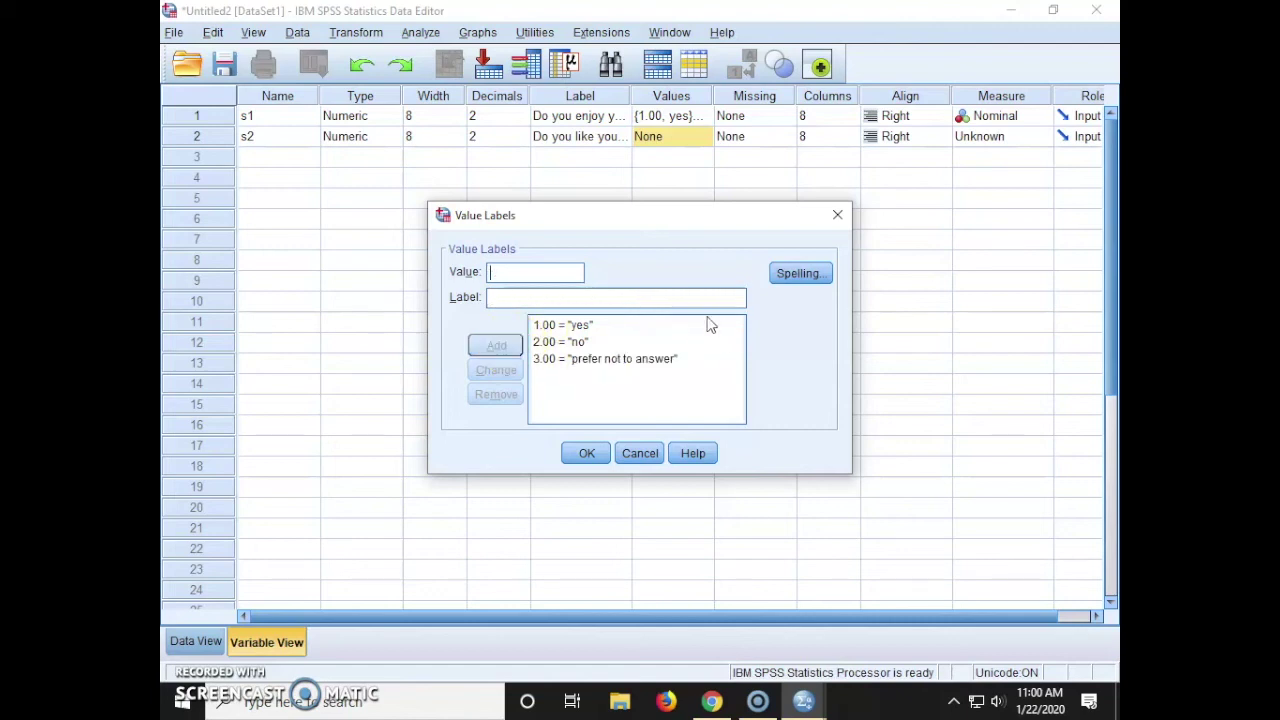
Apply s2's three value labels and set its measure to Nominal.
{"action": "left_click", "coordinate": [586, 453]}
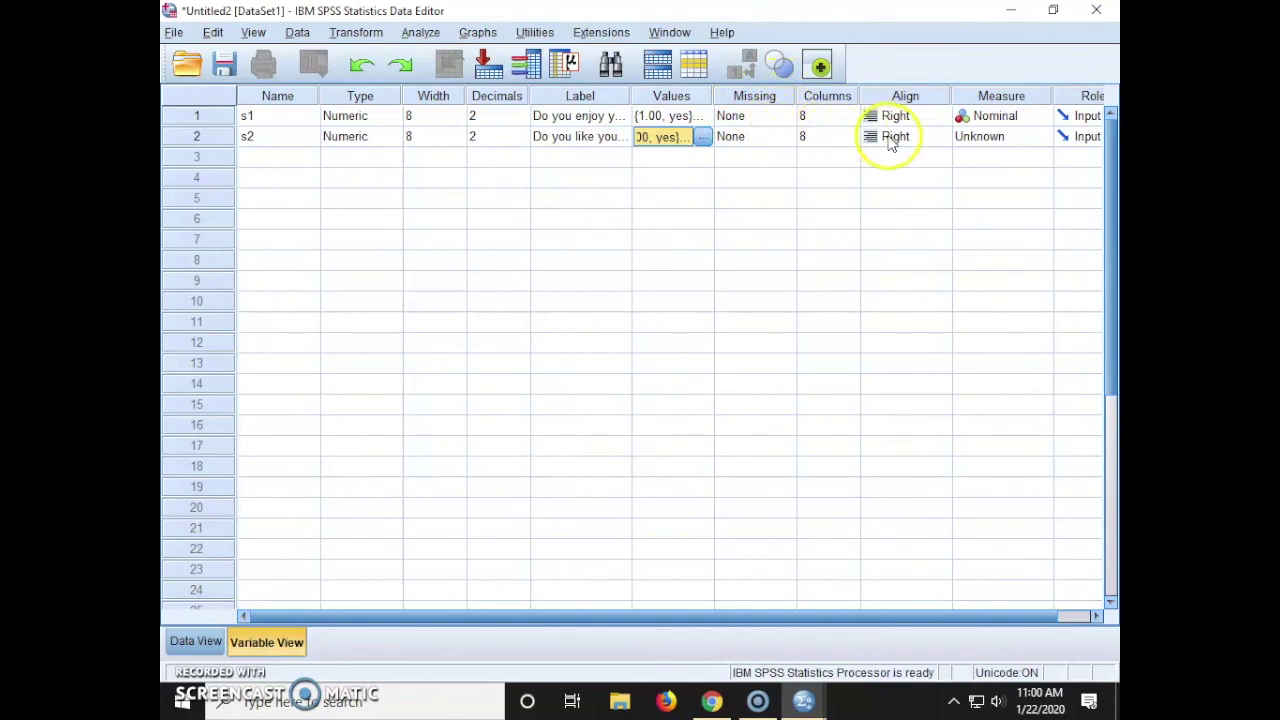
{"action": "left_click", "coordinate": [982, 138]}
{"action": "left_click", "coordinate": [998, 194]}
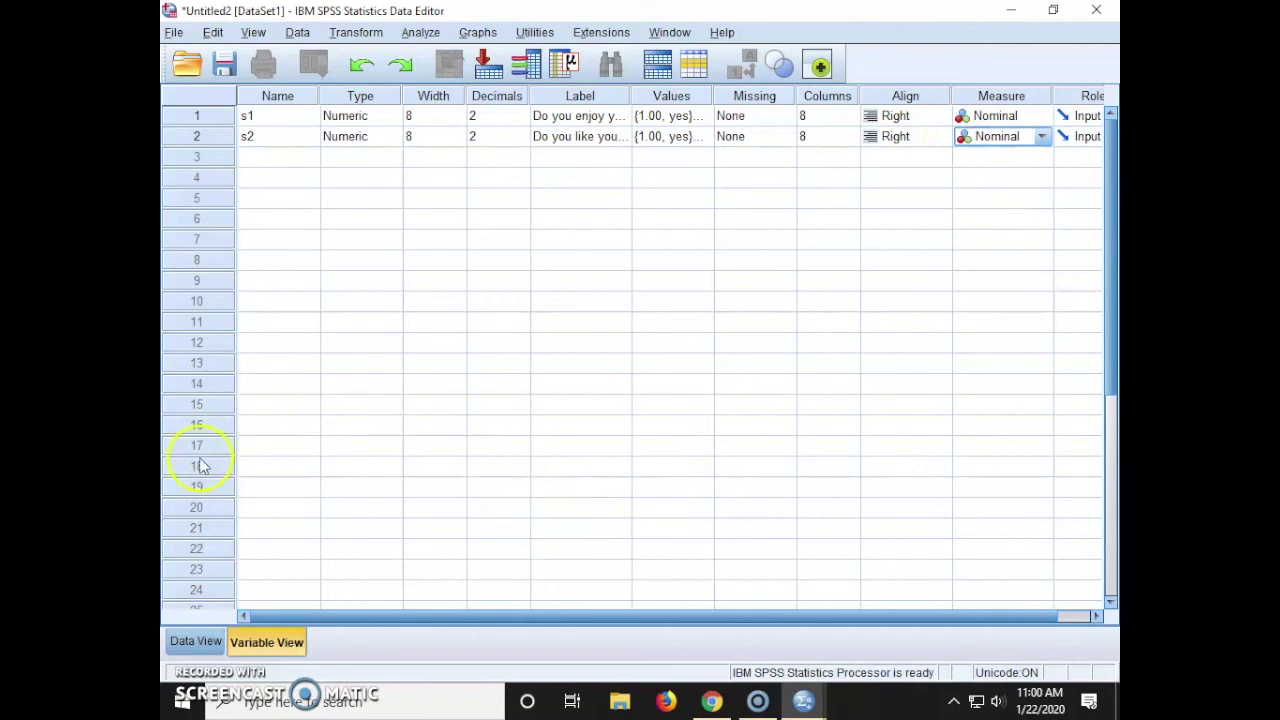
In Data View, enter case 1 as s1 = 1, s2 = 1 and case 2 as s1 = 2, s2 = 3.
{"action": "double_click", "coordinate": [203, 118]}
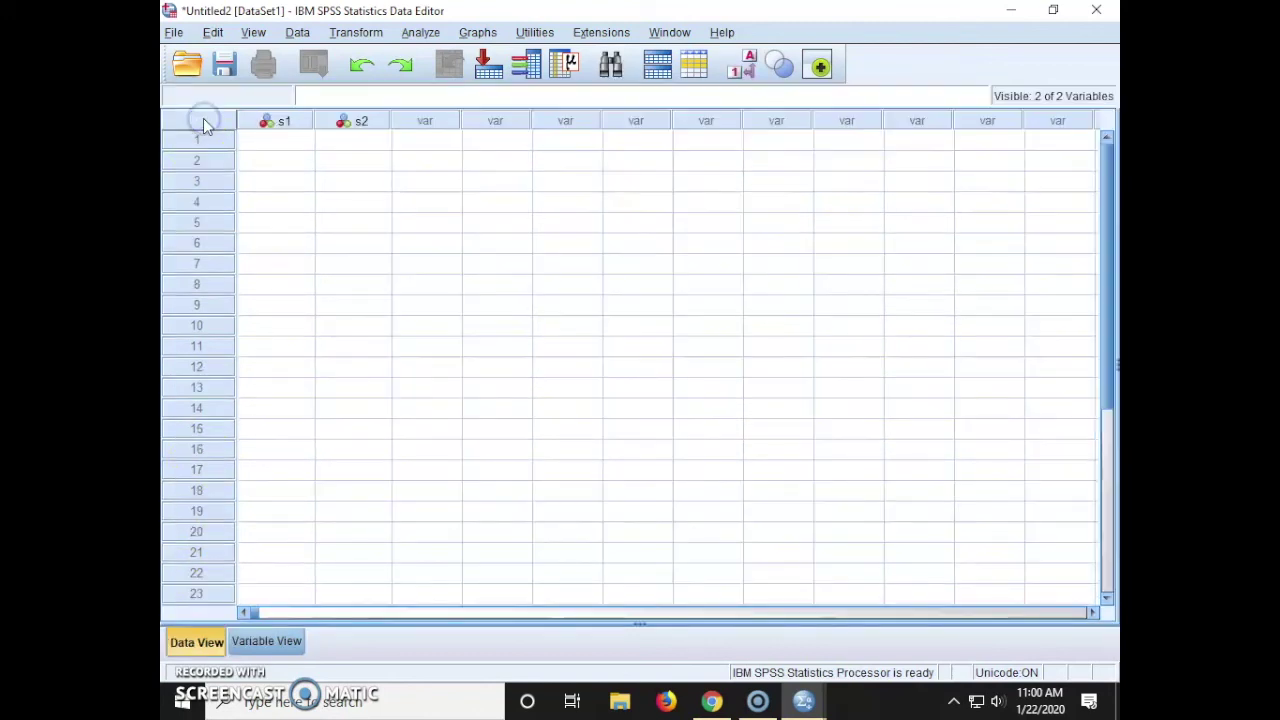
{"action": "left_click", "coordinate": [299, 141]}
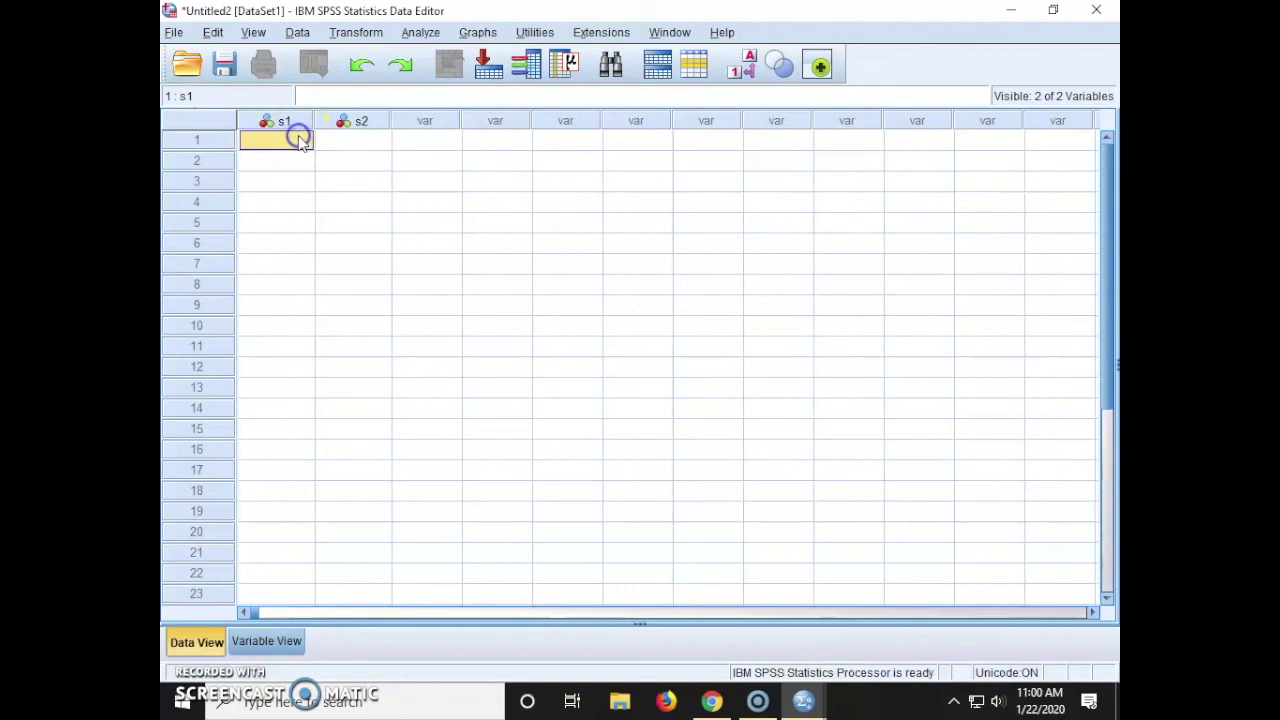
{"action": "type", "text": "1"}
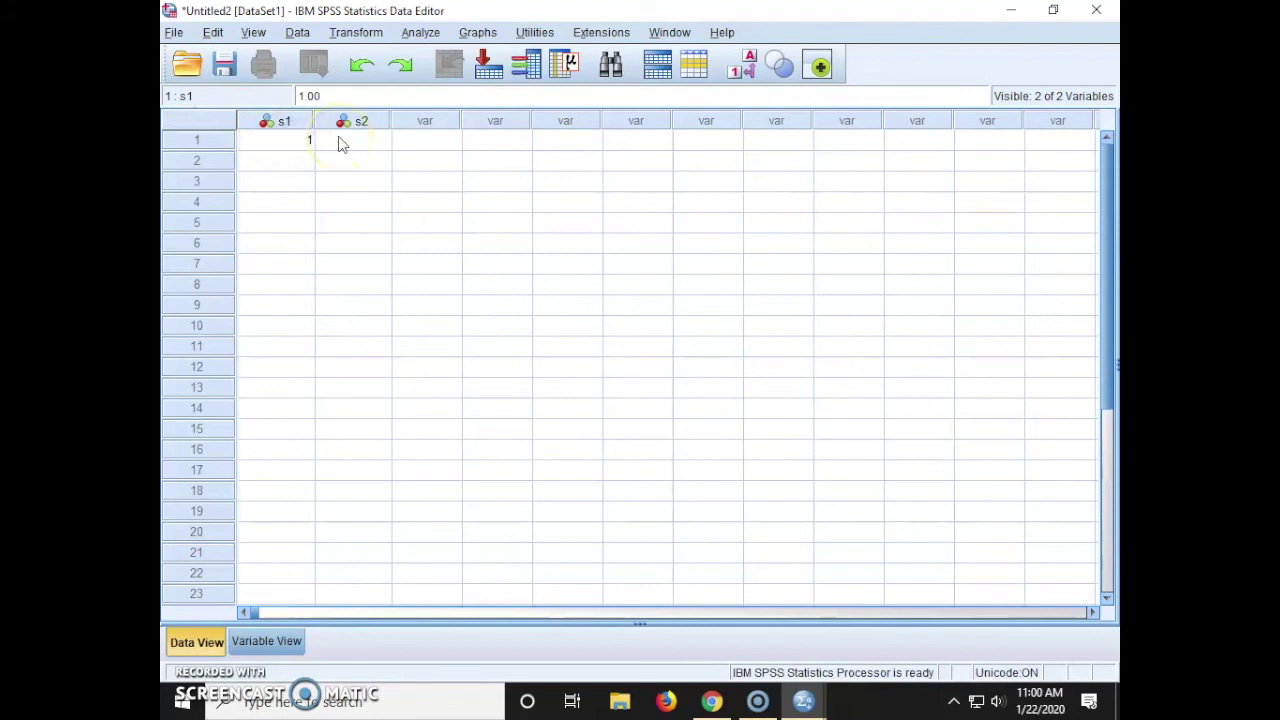
{"action": "left_click", "coordinate": [340, 145]}
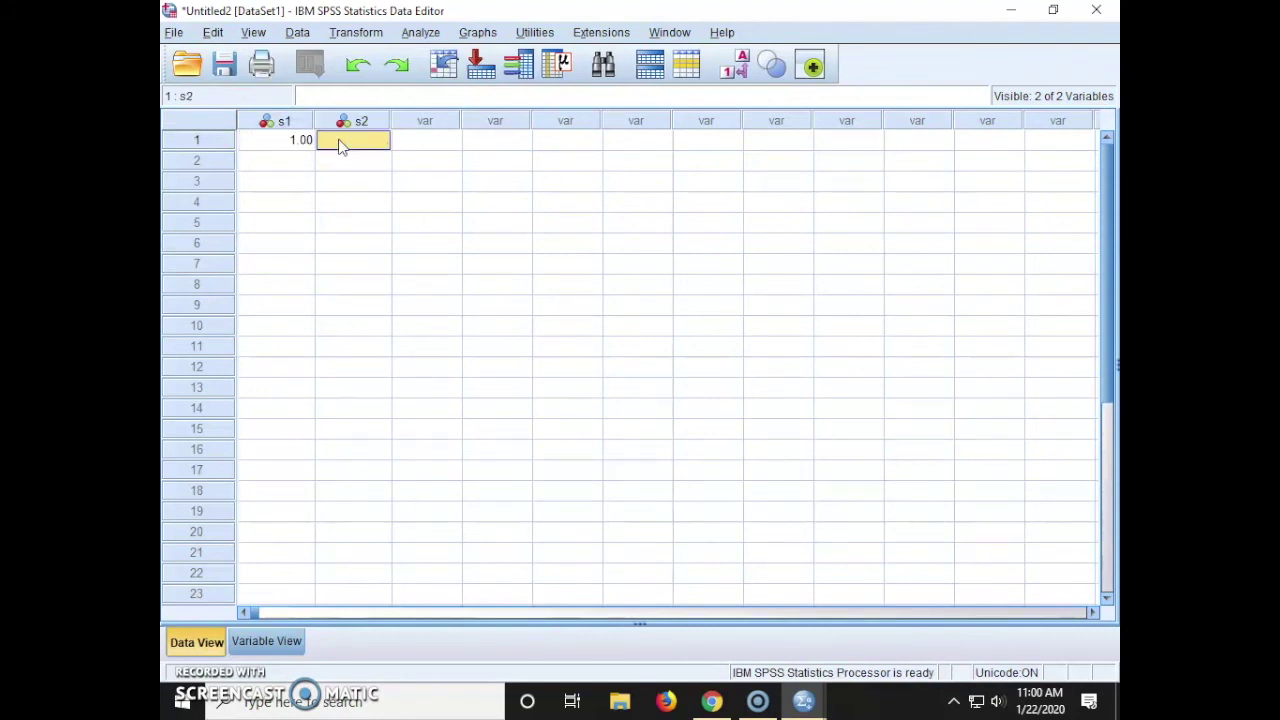
{"action": "type", "text": "1"}
{"action": "key", "text": "Return"}
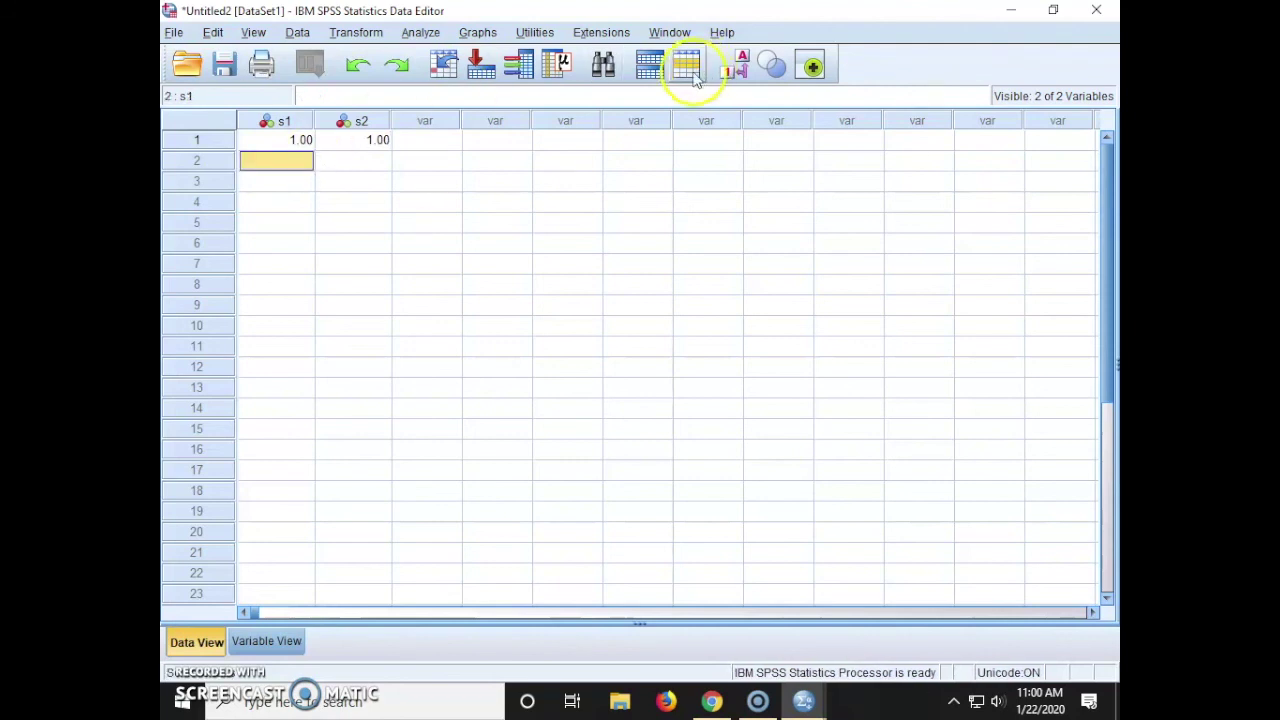
{"action": "type", "text": "2"}
{"action": "key", "text": "Tab"}
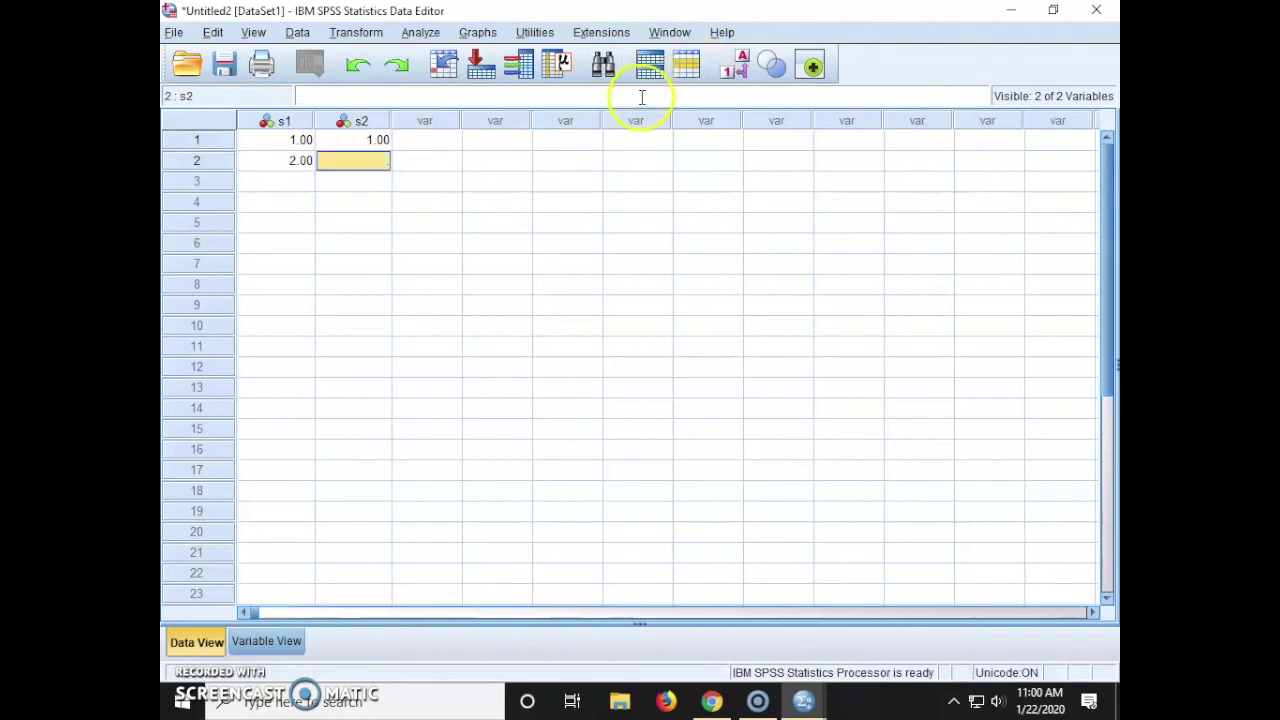
{"action": "type", "text": "3"}
{"action": "key", "text": "Return"}
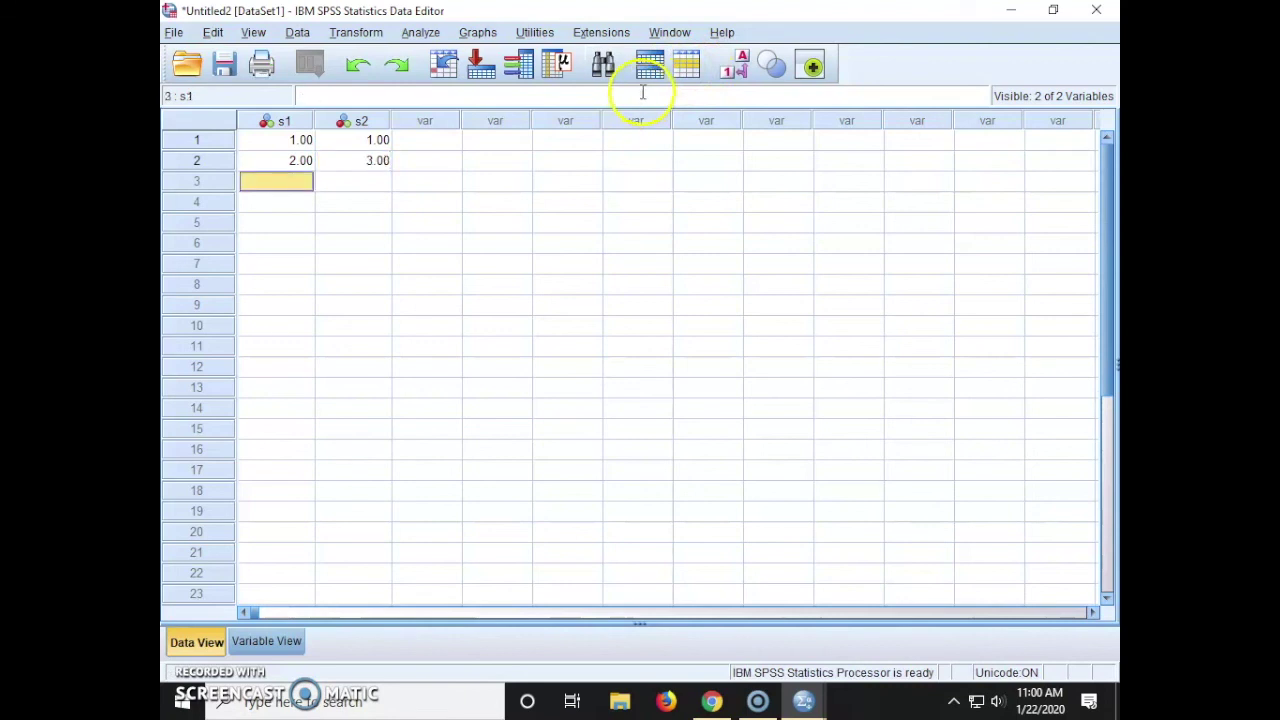
Turn on Value Labels so the cases read yes/yes and no/prefer not to answer.
{"action": "left_click", "coordinate": [737, 70]}
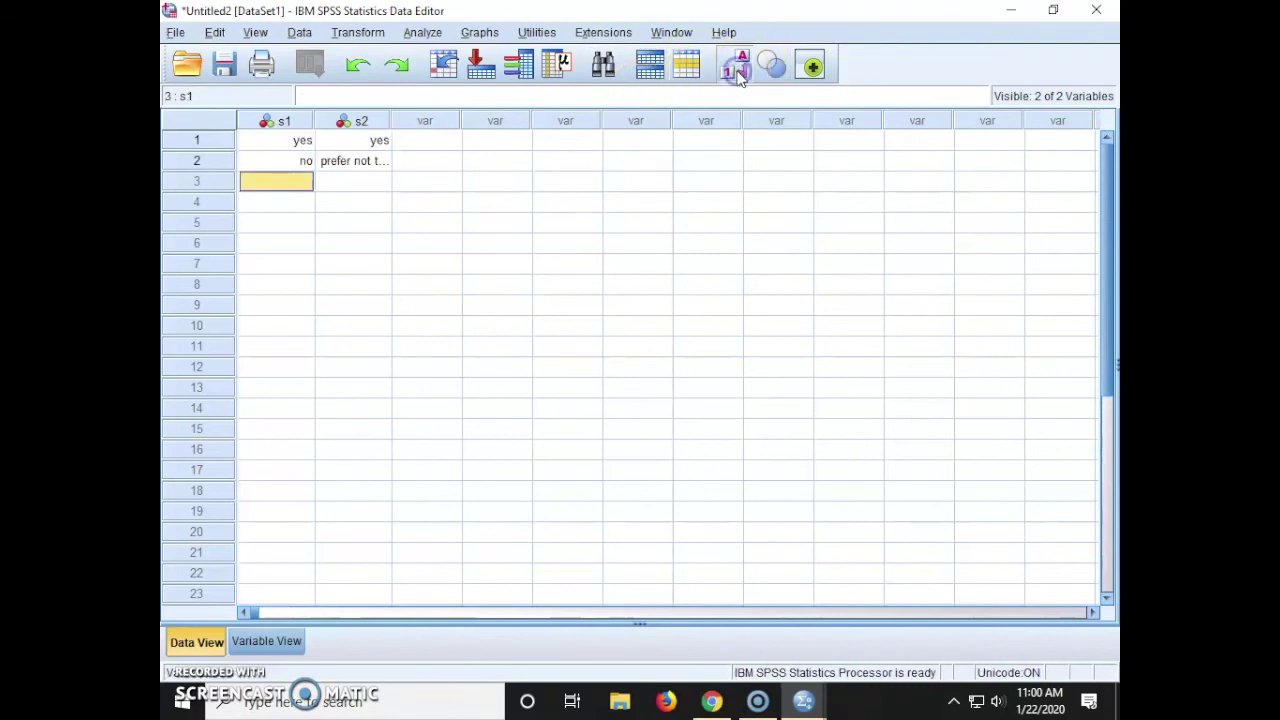